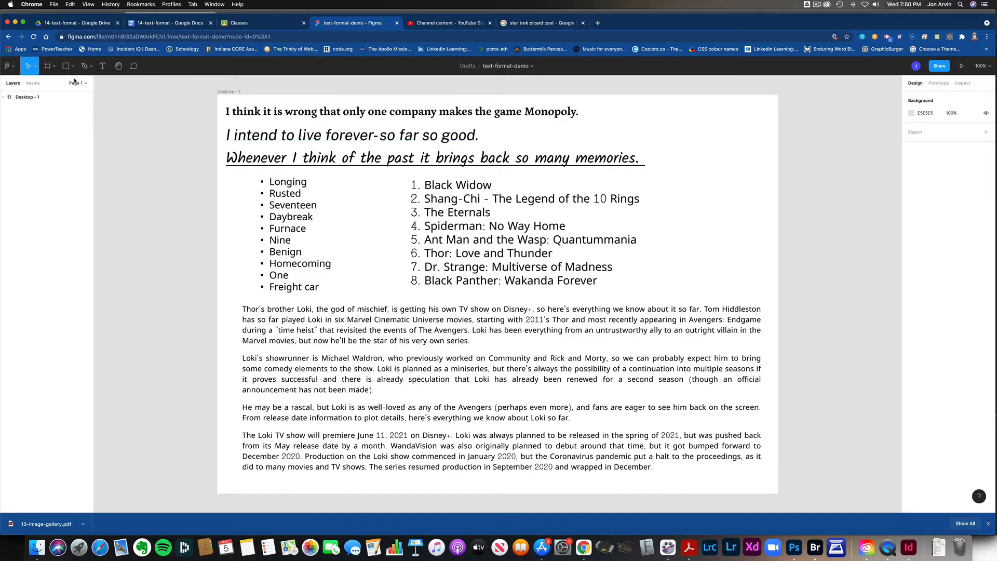
Step: Return to the Figma drafts page, check the 14-text-format assignment document, and place the Figma browser tab beside it
{"action": "left_click", "coordinate": [9, 71]}
{"action": "left_click", "coordinate": [15, 84]}
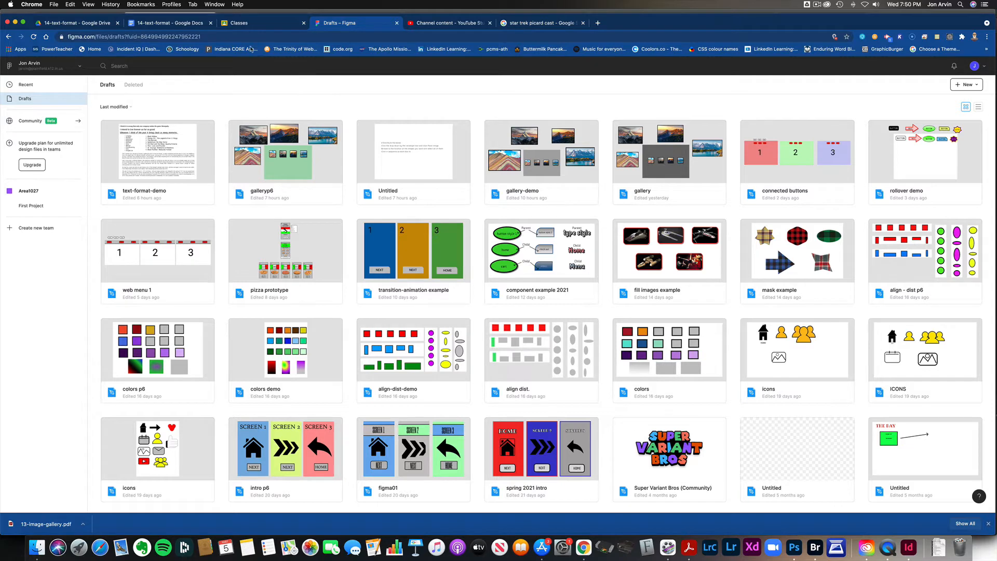
{"action": "left_click", "coordinate": [173, 25]}
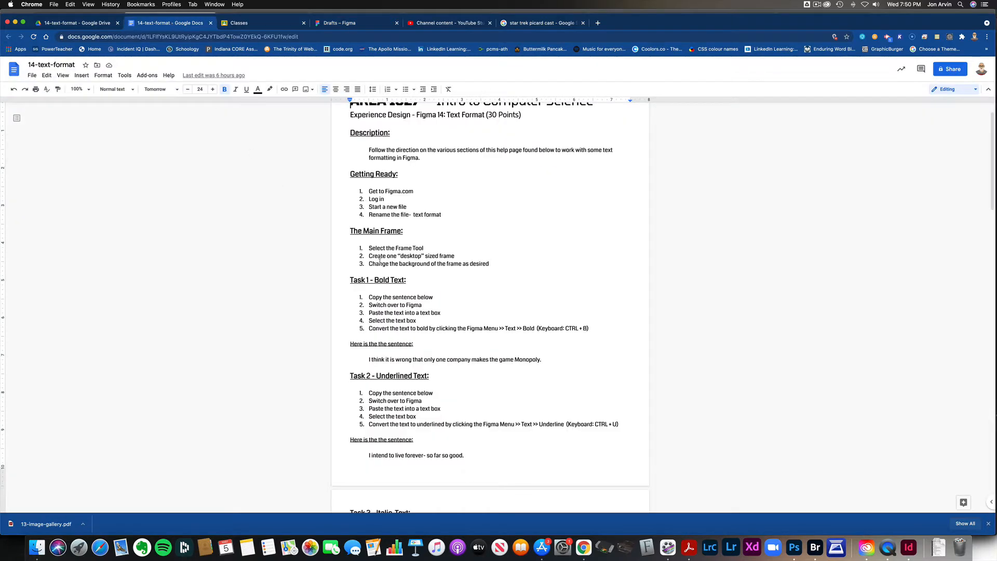
{"action": "scroll", "coordinate": [409, 270], "scroll_direction": "up", "scroll_amount": 2}
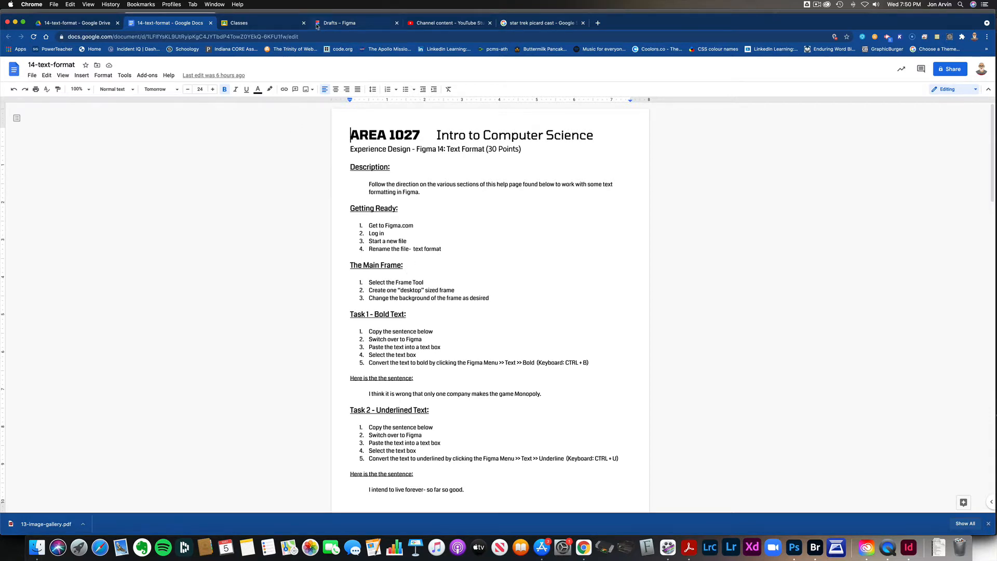
{"action": "left_click_drag", "start_coordinate": [333, 23], "coordinate": [240, 24]}
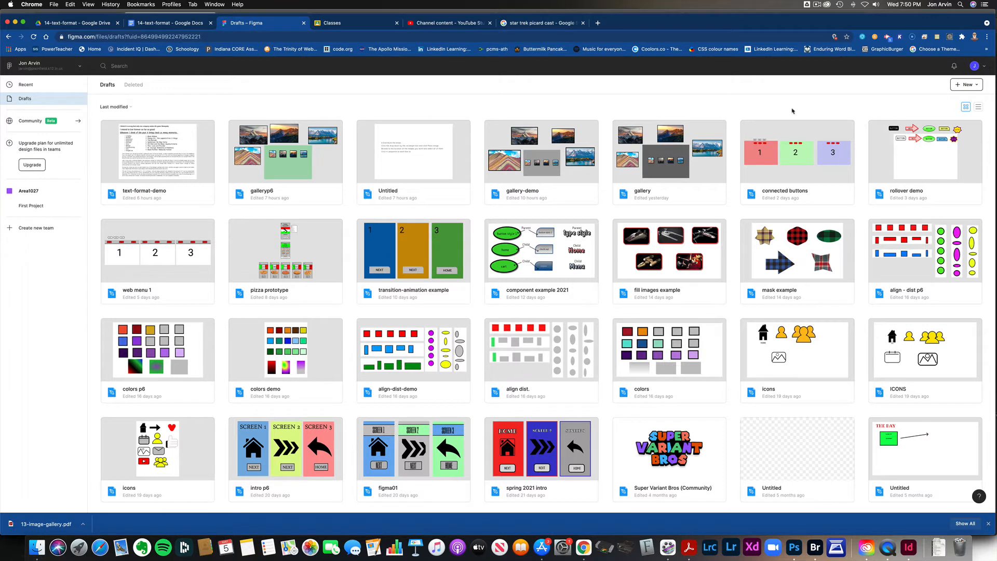
Step: Create a new design file in Figma and name it "text format movie demo"
{"action": "left_click", "coordinate": [967, 84]}
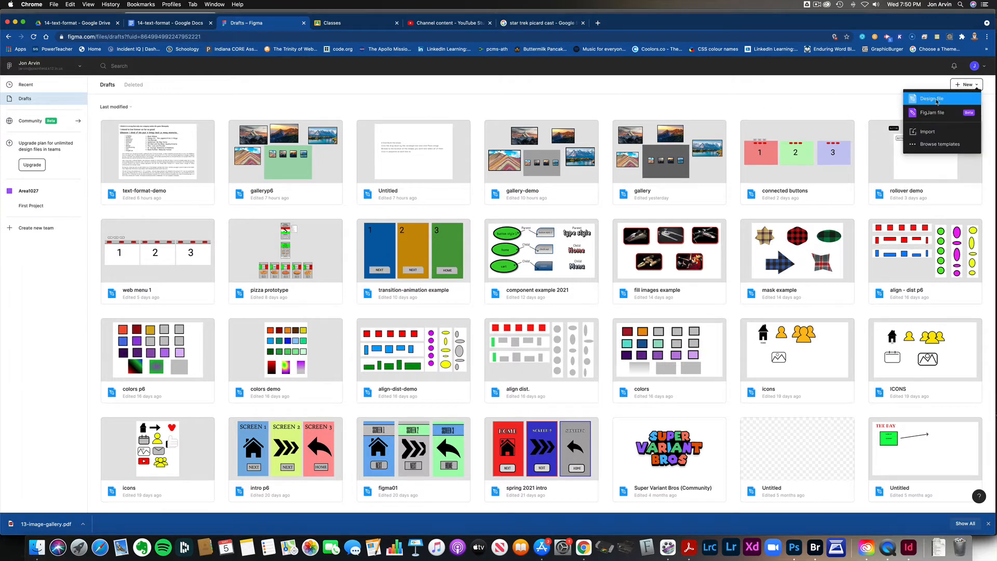
{"action": "left_click", "coordinate": [937, 103]}
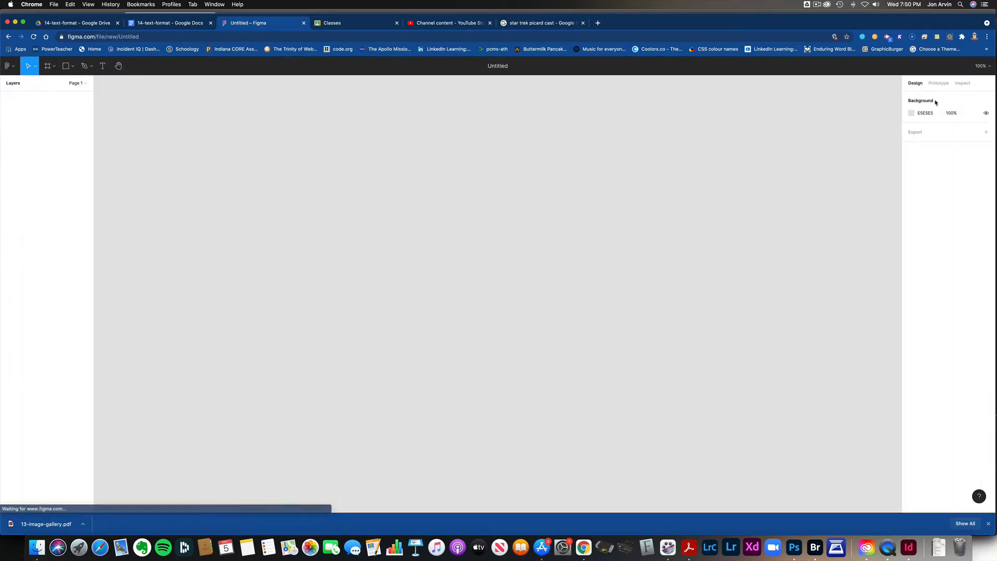
{"action": "double_click", "coordinate": [505, 67]}
{"action": "type", "text": "te"}
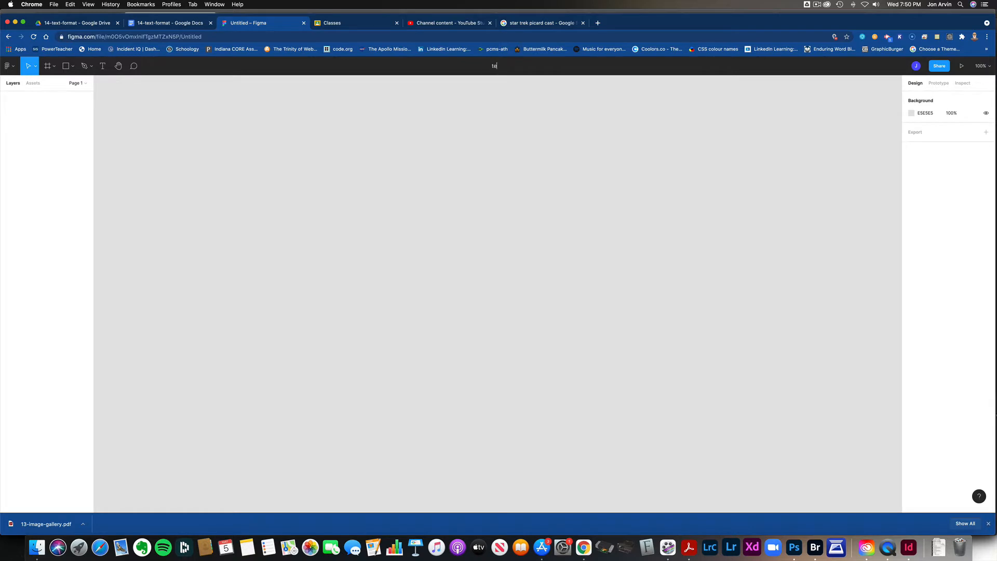
{"action": "type", "text": "xt format movie demo"}
{"action": "key", "text": "Return"}
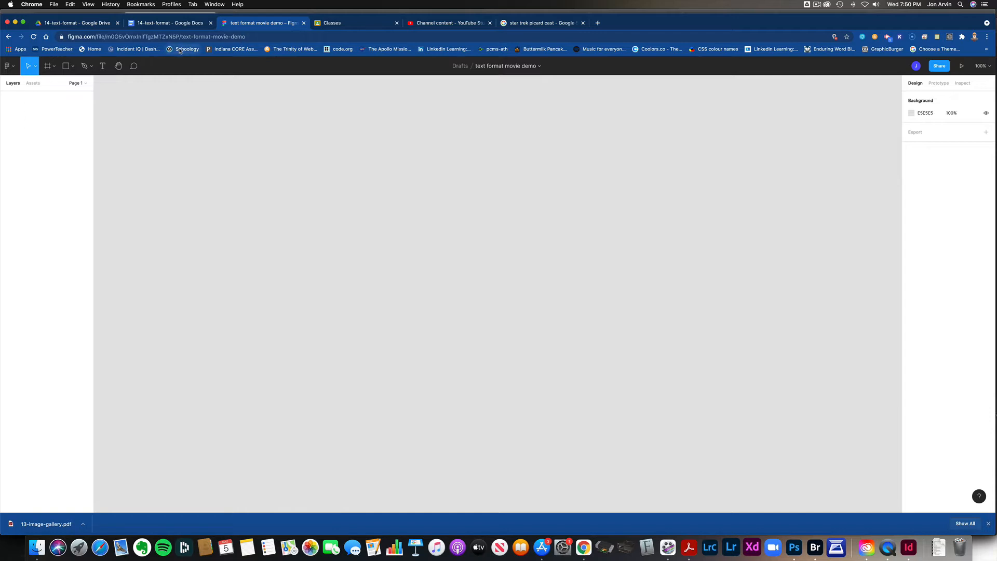
Step: Add a Desktop preset frame of 1440 × 1024 to the empty canvas
{"action": "key", "text": "f"}
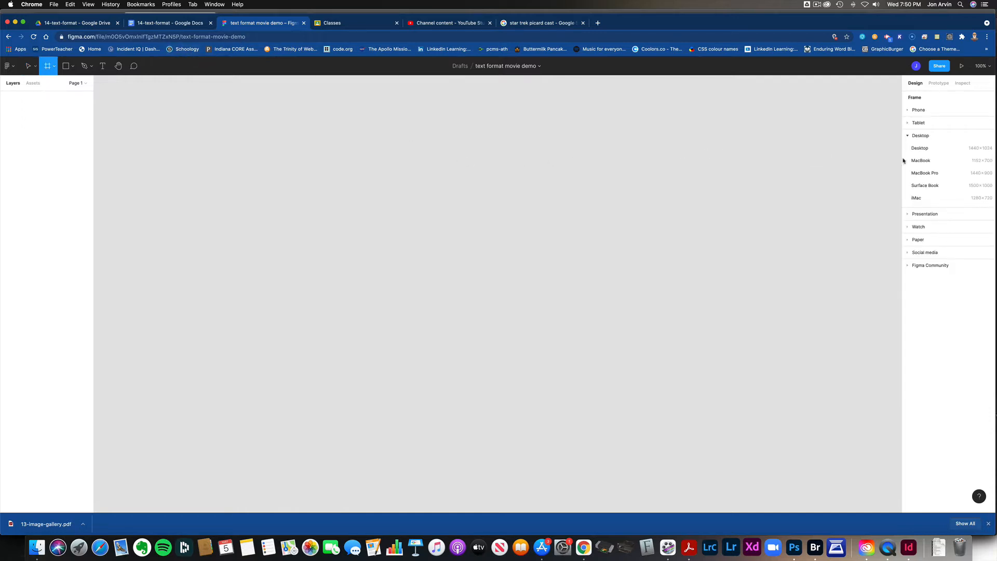
{"action": "left_click", "coordinate": [918, 149]}
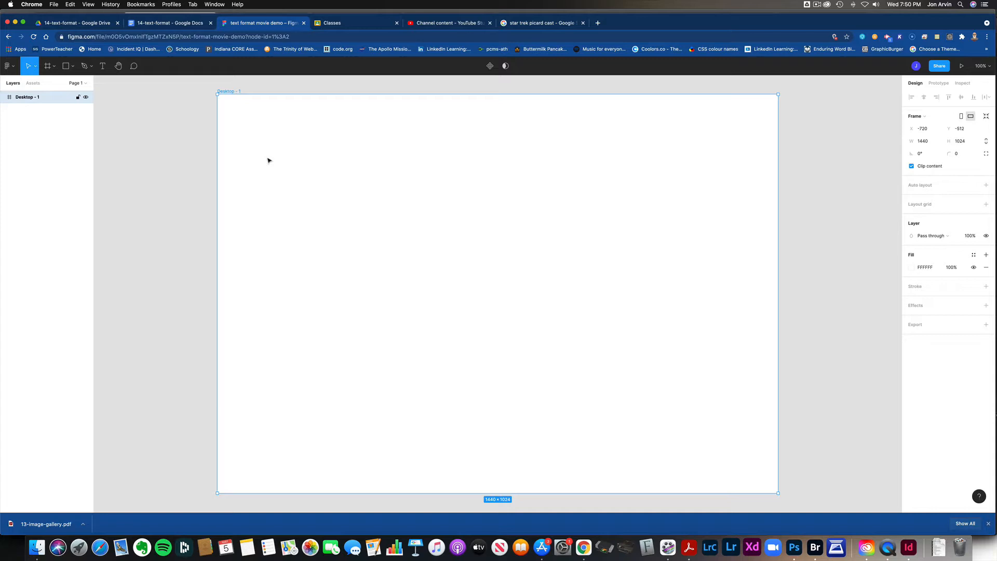
Step: Switch to the 14-text-format Google Docs document and copy the Task 1 sentence "I think it is wrong that only one company makes the game Monopoly."
{"action": "left_click", "coordinate": [173, 23]}
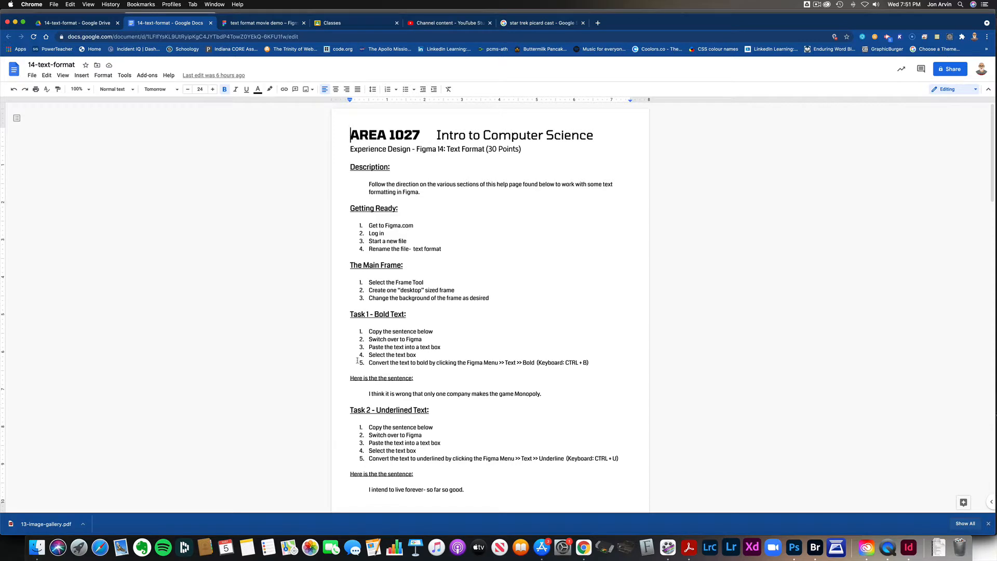
{"action": "left_click_drag", "start_coordinate": [350, 315], "coordinate": [396, 315]}
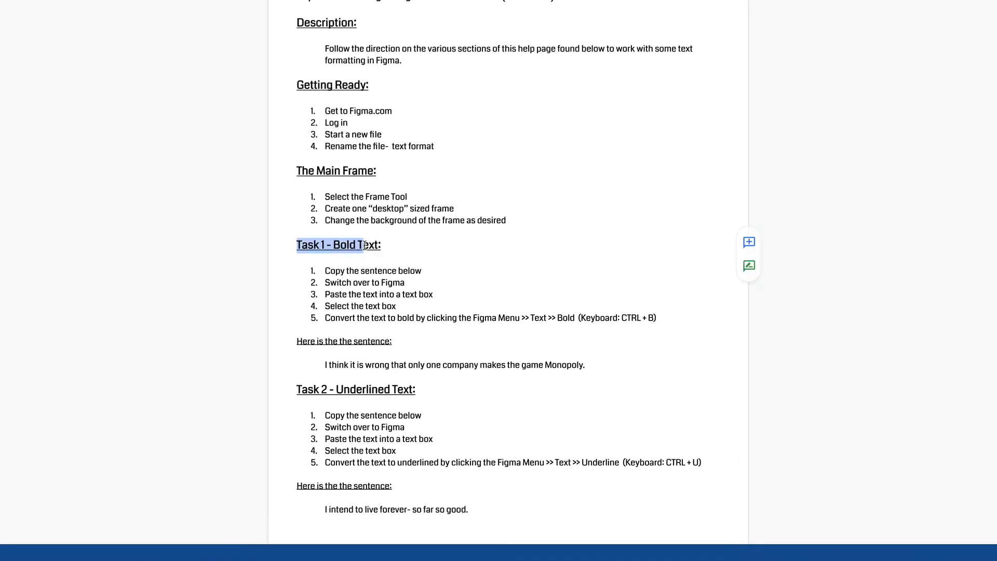
{"action": "left_click_drag", "start_coordinate": [365, 246], "coordinate": [401, 249]}
{"action": "left_click_drag", "start_coordinate": [325, 365], "coordinate": [592, 365]}
{"action": "key", "text": "super+c"}
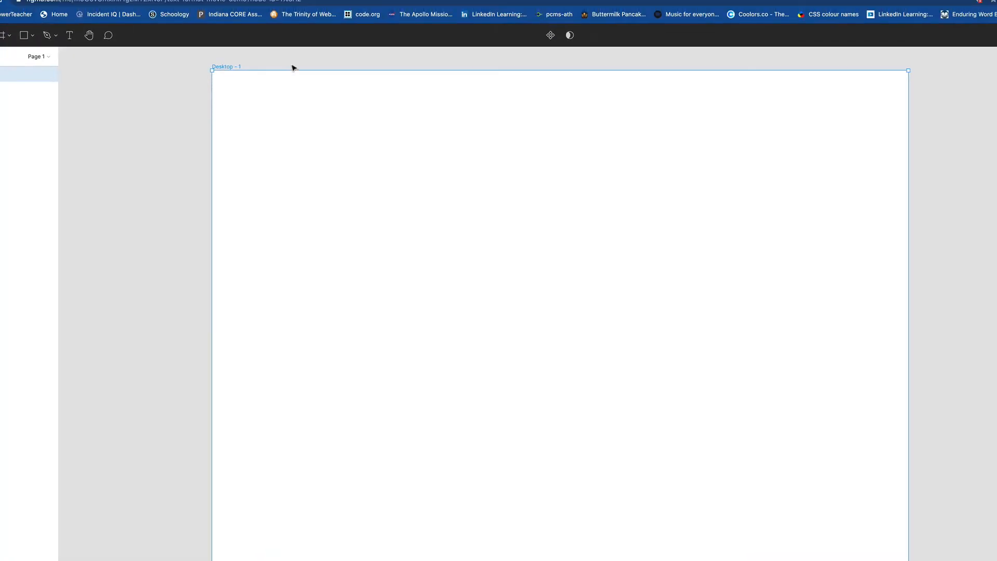
Step: Paste the copied Monopoly sentence into a new text box in the upper left area of the Figma frame
{"action": "left_click", "coordinate": [69, 35]}
{"action": "left_click", "coordinate": [256, 131]}
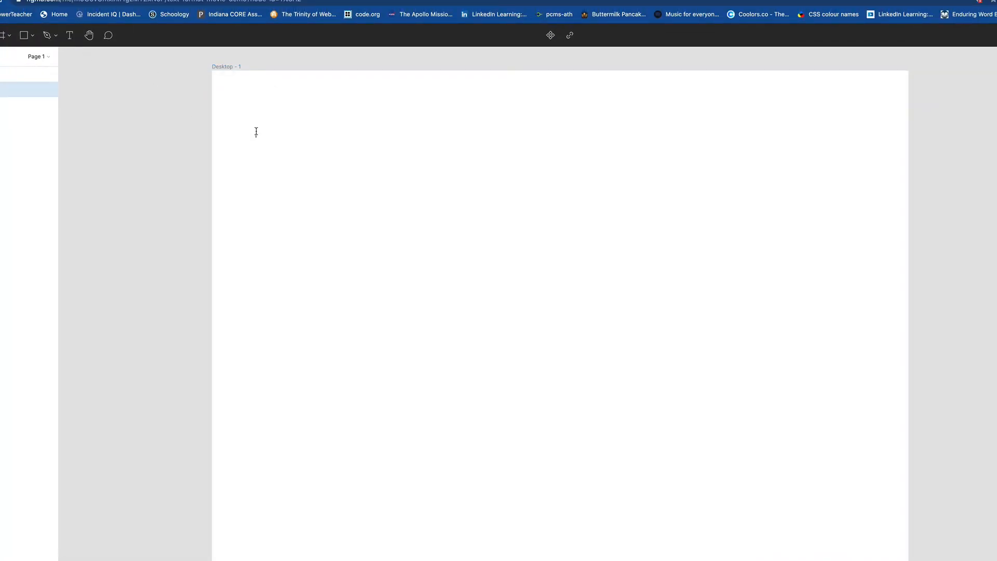
{"action": "key", "text": "super+v"}
{"action": "key", "text": "Escape"}
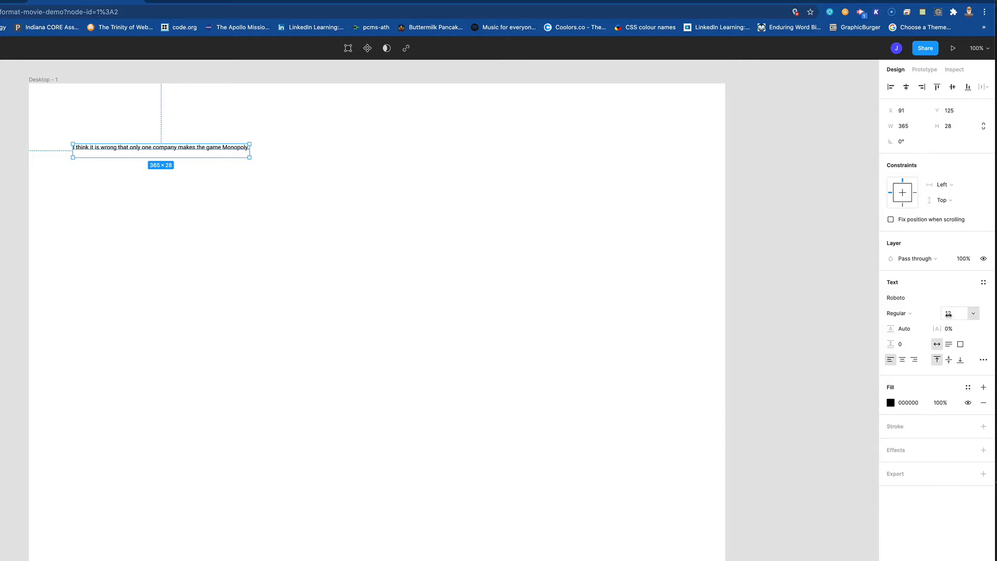
Step: Format the Monopoly sentence with font size 29 and the Space Mono font
{"action": "mouse_move", "coordinate": [948, 315]}
{"action": "left_mouse_down"}
{"action": "mouse_move", "coordinate": [965, 315]}
{"action": "mouse_move", "coordinate": [948, 318]}
{"action": "left_mouse_up"}
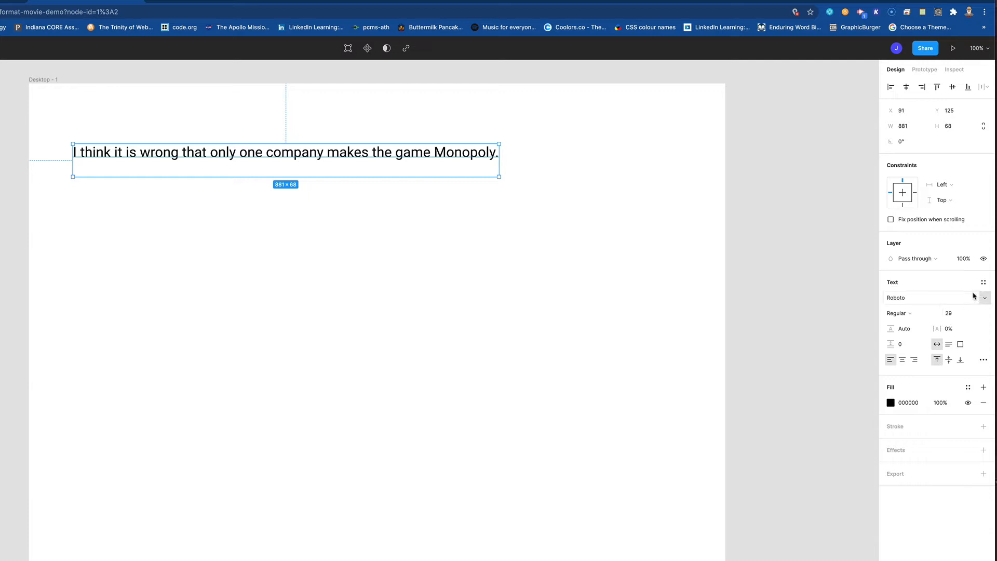
{"action": "left_click", "coordinate": [983, 300]}
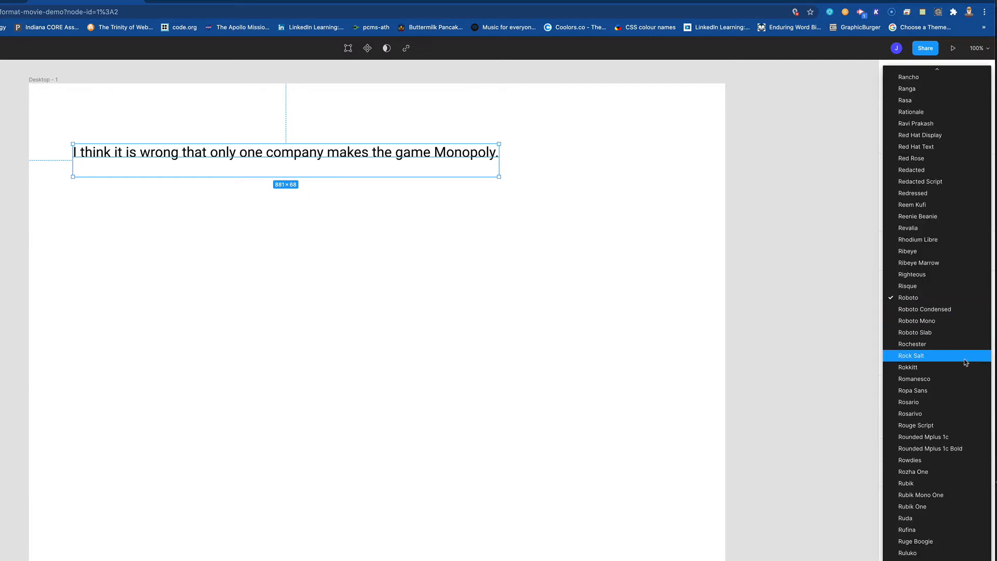
{"action": "scroll", "coordinate": [965, 360], "scroll_direction": "down", "scroll_amount": 10}
{"action": "scroll", "coordinate": [965, 360], "scroll_direction": "down", "scroll_amount": 8}
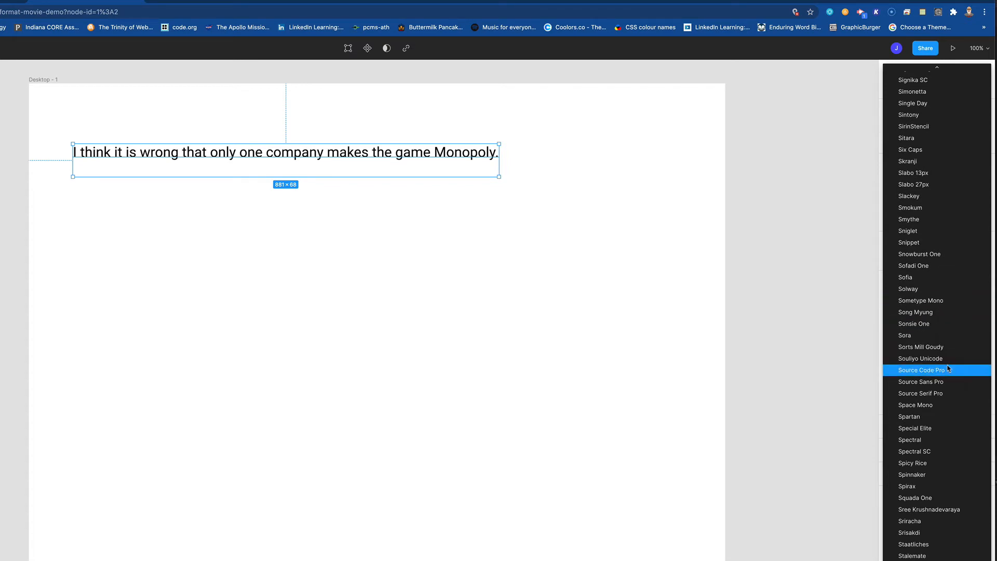
{"action": "left_click", "coordinate": [917, 406]}
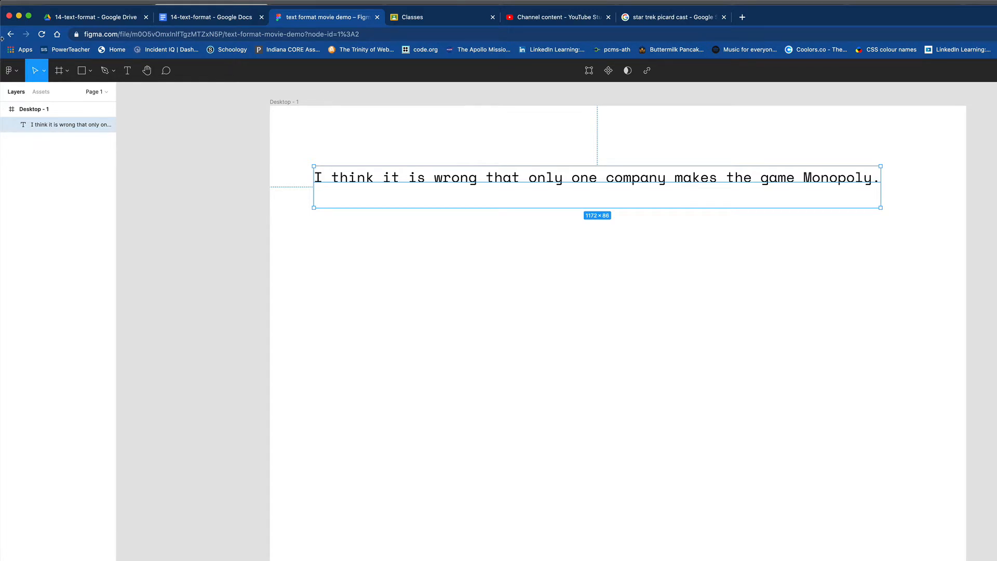
Step: Make the Monopoly sentence bold and move it up and left, nearer the frame's top-left corner
{"action": "left_click", "coordinate": [17, 74]}
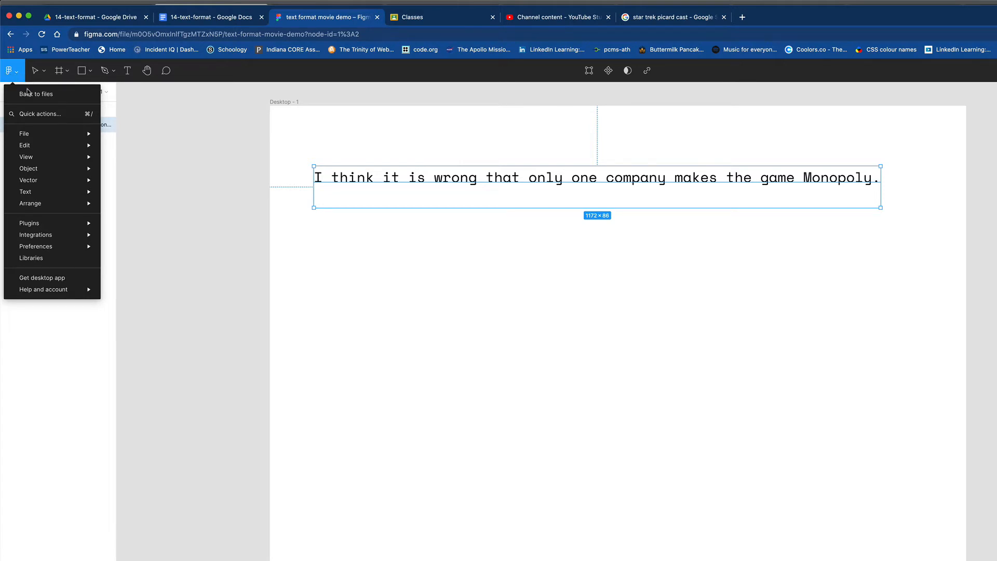
{"action": "mouse_move", "coordinate": [40, 195]}
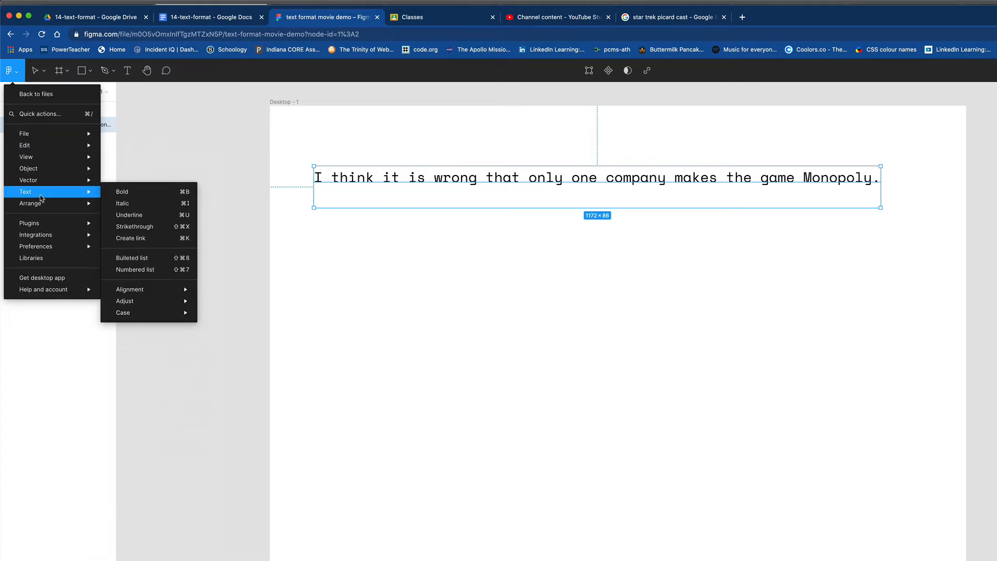
{"action": "left_click", "coordinate": [125, 192]}
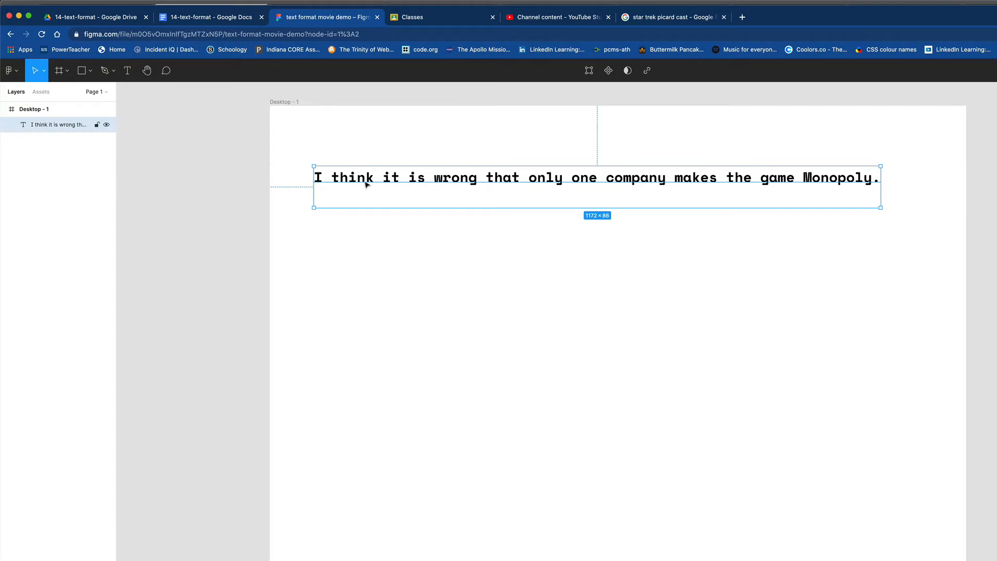
{"action": "left_click_drag", "start_coordinate": [372, 182], "coordinate": [354, 144]}
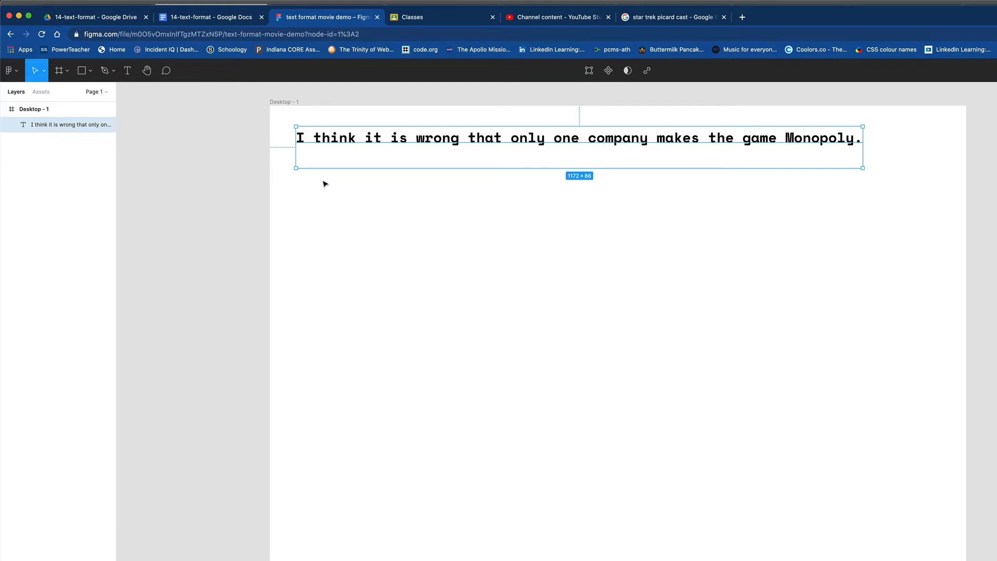
{"action": "left_click", "coordinate": [346, 188]}
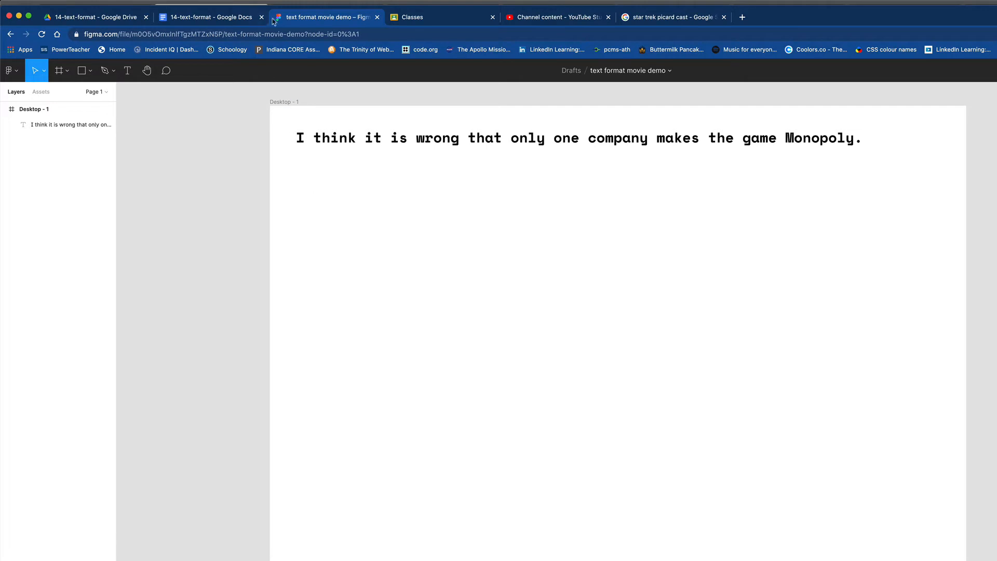
Step: Switch to the assignment document and copy the Task 2 sentence "I intend to live forever- so far so good."
{"action": "left_click", "coordinate": [222, 18]}
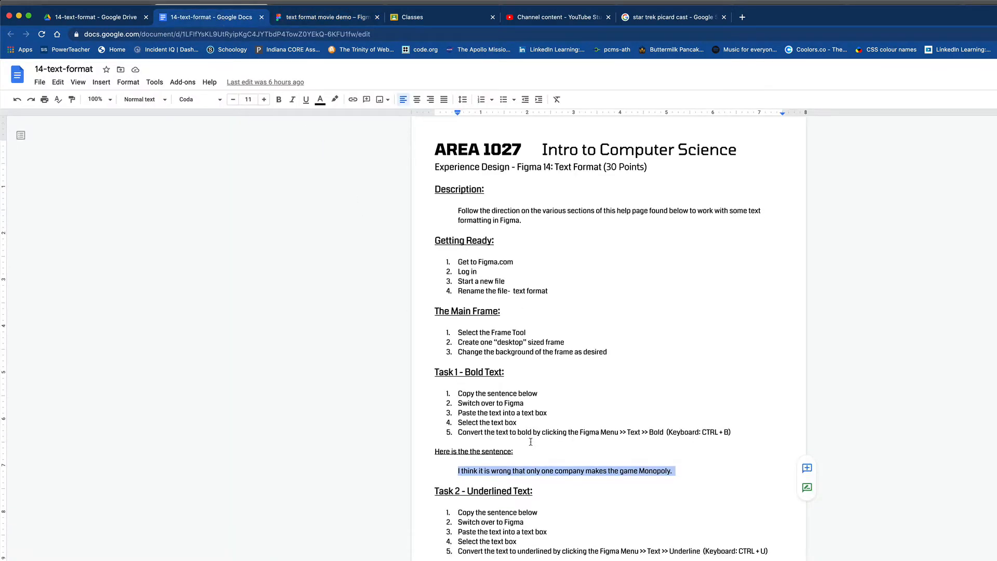
{"action": "scroll", "coordinate": [526, 446], "scroll_direction": "down", "scroll_amount": 3}
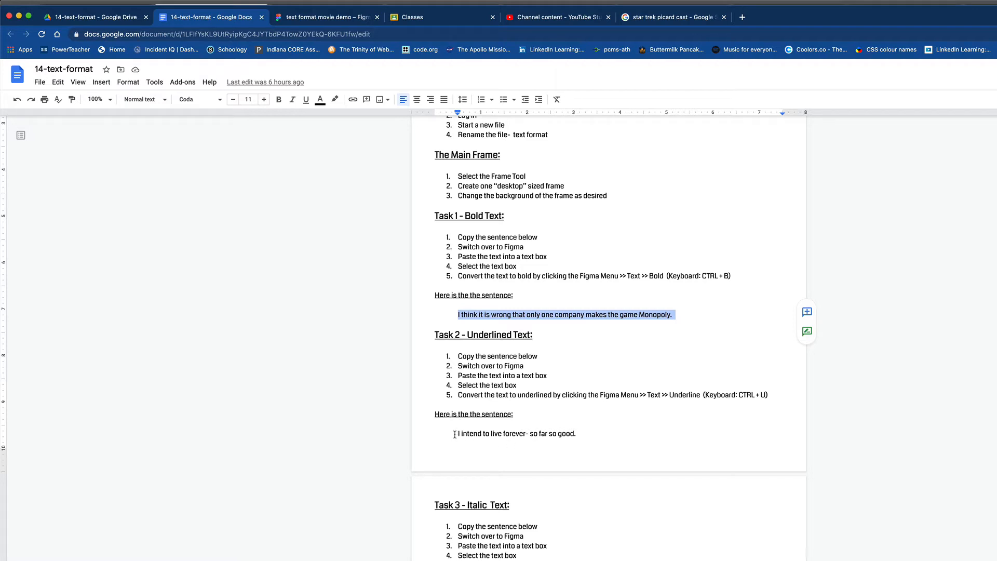
{"action": "left_click_drag", "start_coordinate": [455, 434], "coordinate": [587, 434]}
{"action": "key", "text": "super+c"}
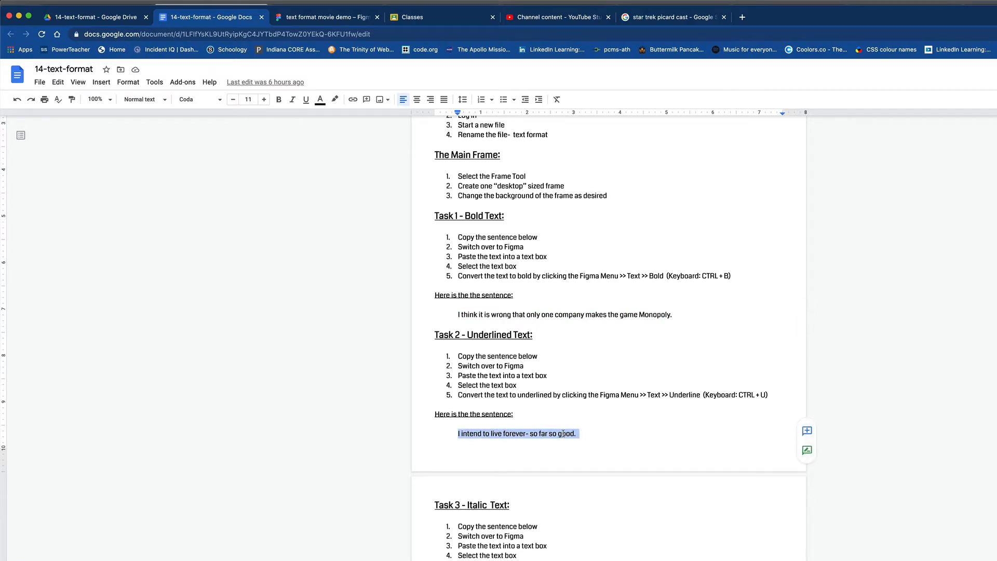
Step: Paste the copied sentence into a new text box in Figma and position it below the Monopoly sentence, at about X 48, Y 139
{"action": "left_click", "coordinate": [309, 18]}
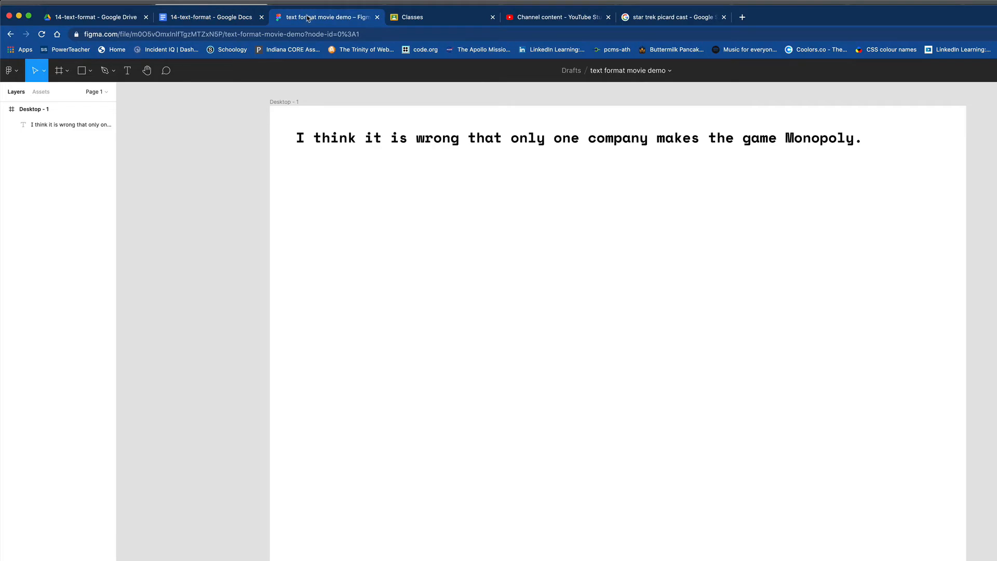
{"action": "left_click", "coordinate": [127, 70]}
{"action": "left_click", "coordinate": [305, 191]}
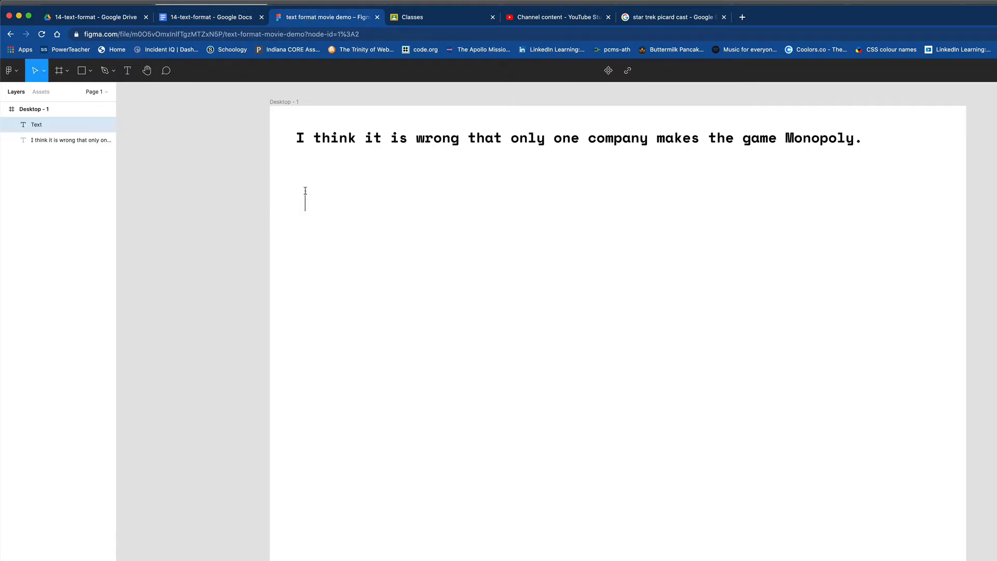
{"action": "key", "text": "super+v"}
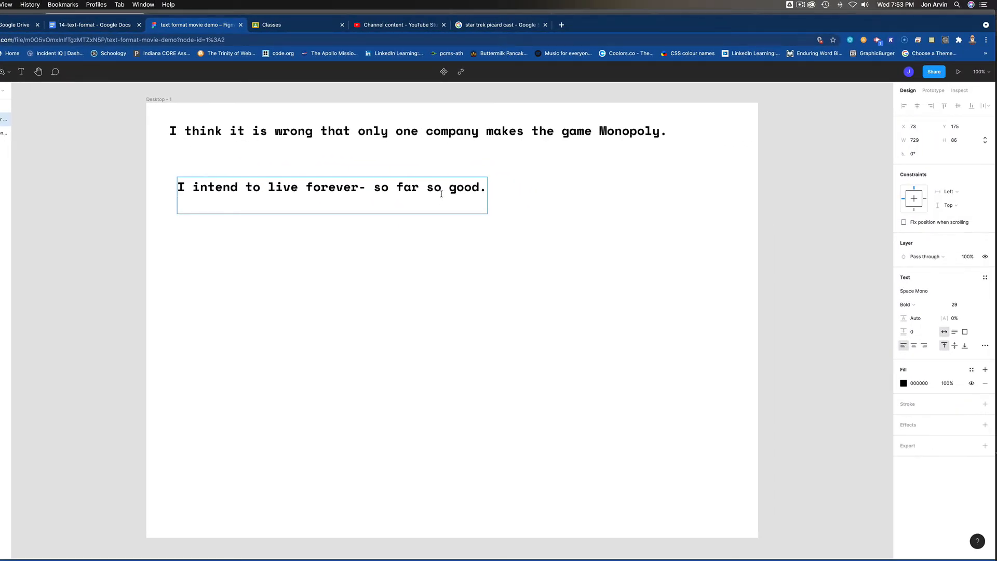
{"action": "key", "text": "Escape"}
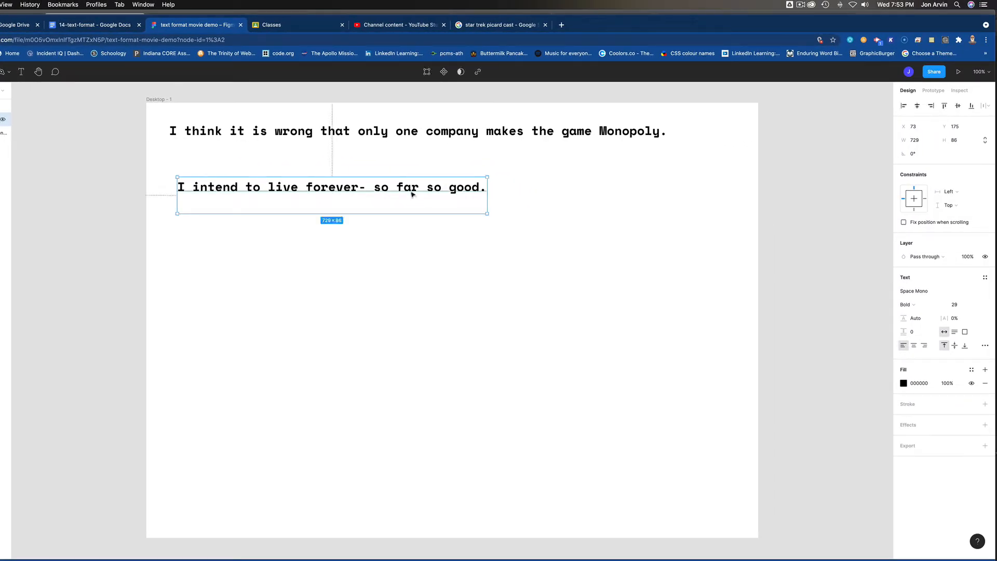
{"action": "left_click_drag", "start_coordinate": [412, 194], "coordinate": [401, 178]}
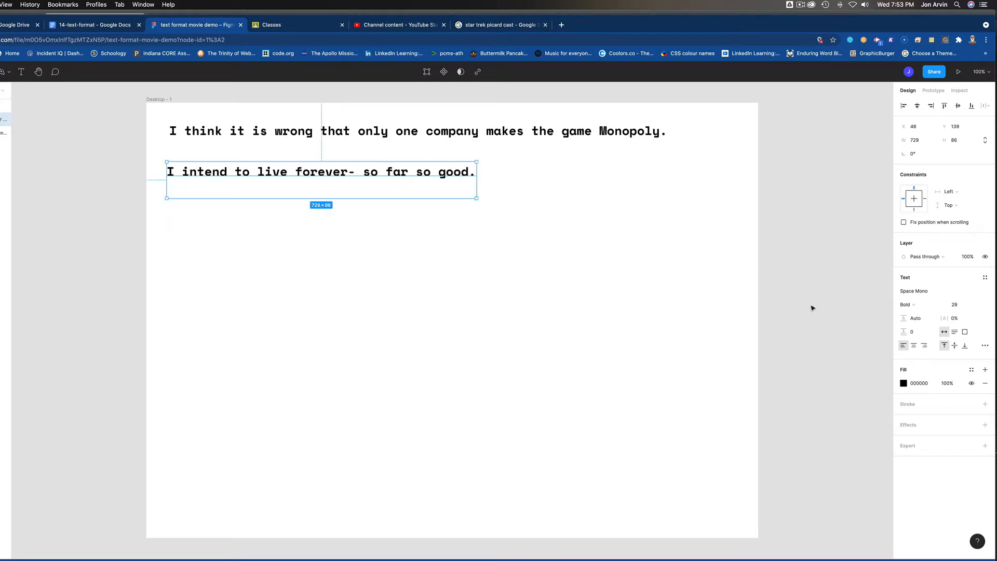
Step: Change the font of the "I intend to live forever" sentence to Spectral SC
{"action": "left_click", "coordinate": [985, 292]}
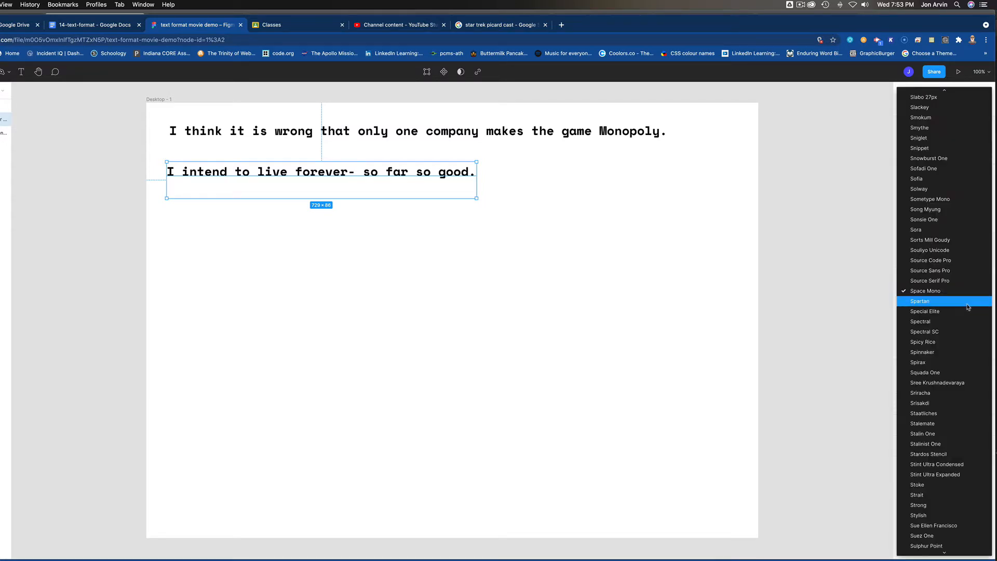
{"action": "scroll", "coordinate": [968, 307], "scroll_direction": "down", "scroll_amount": 3}
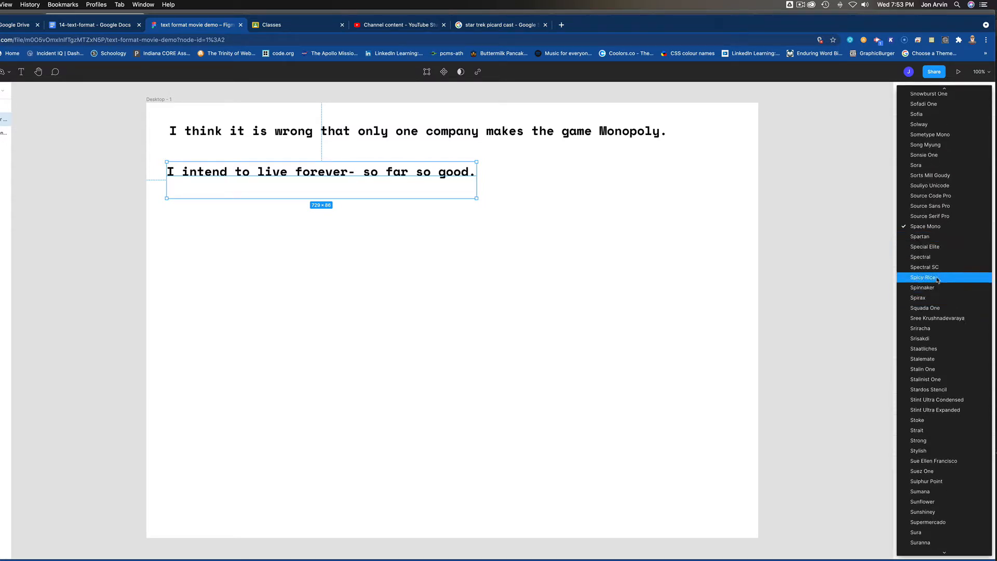
{"action": "left_click", "coordinate": [930, 268]}
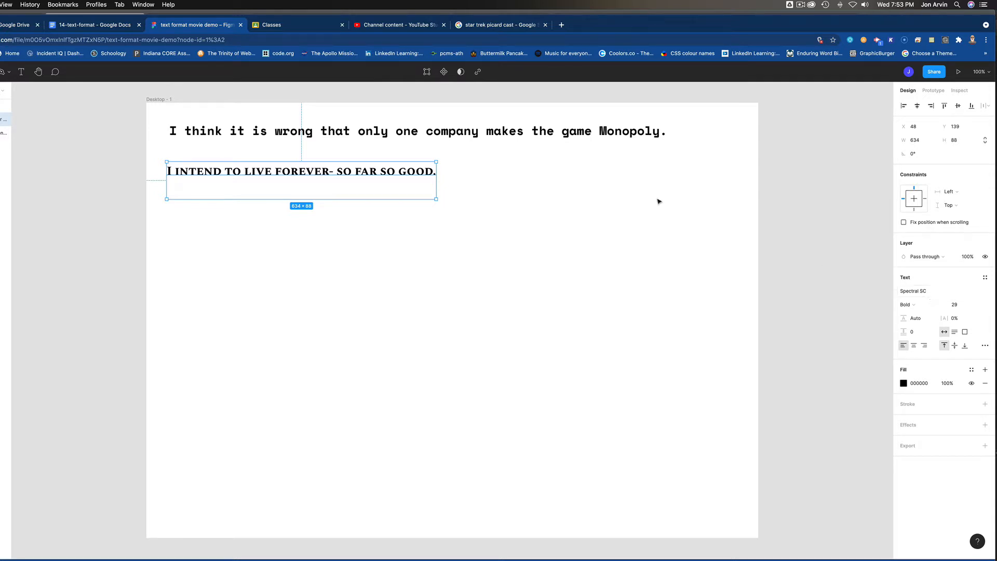
Step: Check the Task 2 instructions, then underline the "I intend to live forever" sentence in Figma
{"action": "left_click", "coordinate": [77, 27]}
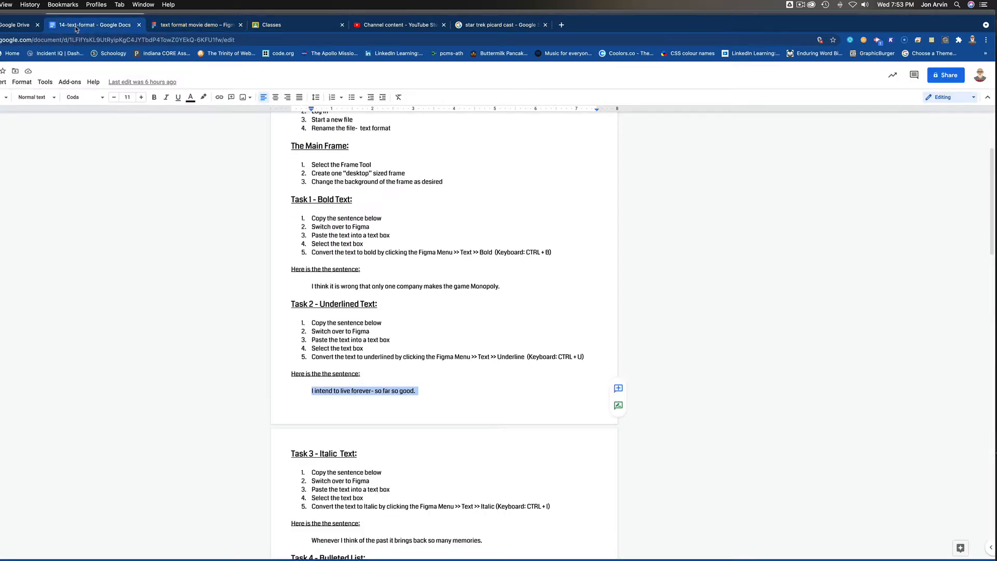
{"action": "left_click", "coordinate": [159, 26]}
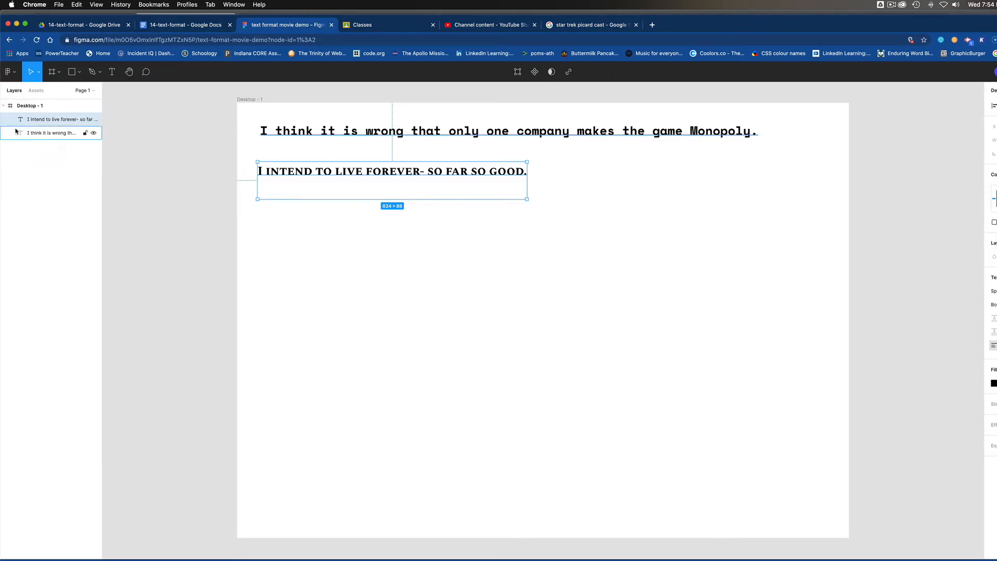
{"action": "left_click", "coordinate": [14, 74]}
{"action": "mouse_move", "coordinate": [66, 181]}
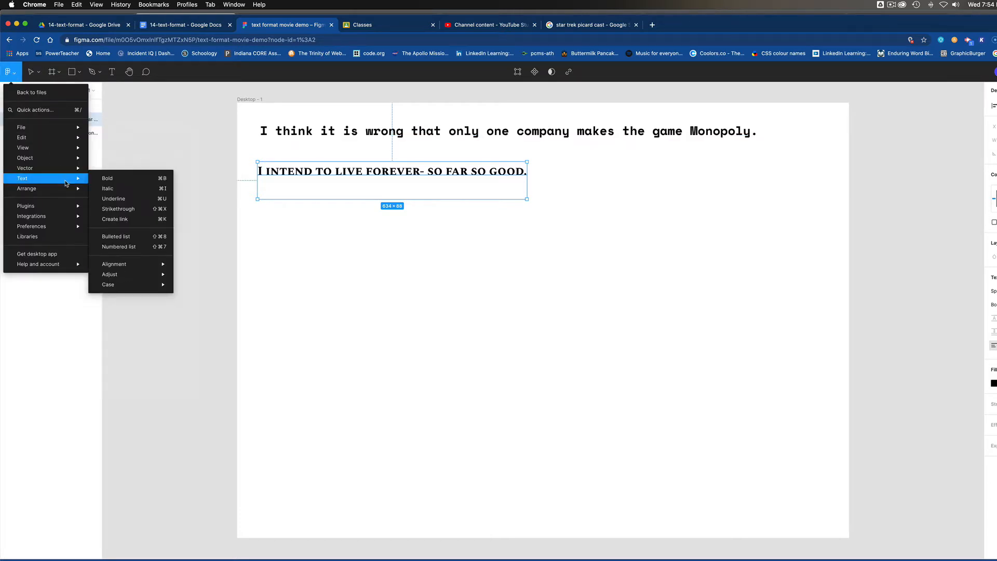
{"action": "left_click", "coordinate": [103, 199]}
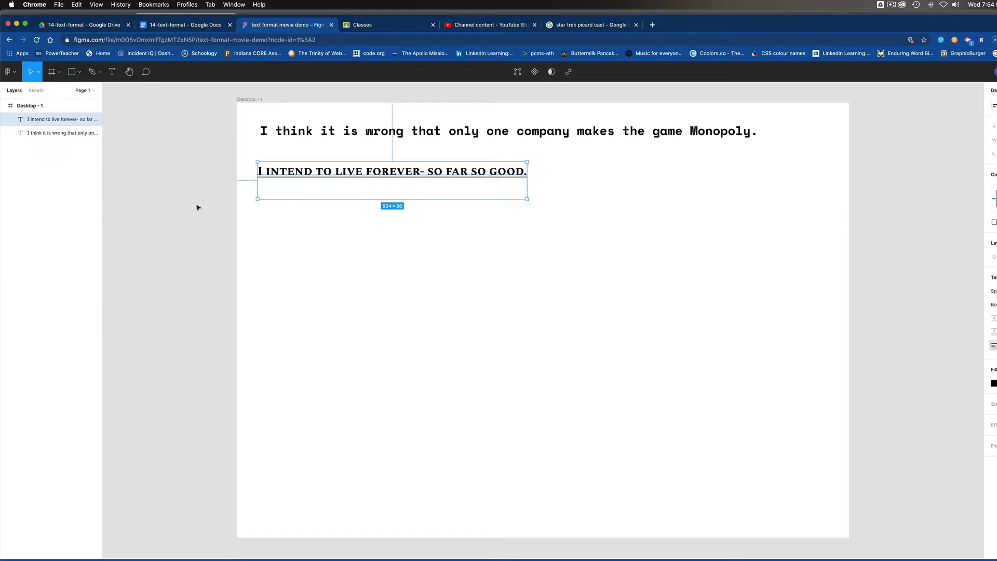
Step: Move the underlined sentence up closer to the Monopoly sentence, lining up their left edges, and deselect it
{"action": "left_click", "coordinate": [411, 240]}
{"action": "left_click_drag", "start_coordinate": [365, 175], "coordinate": [367, 163]}
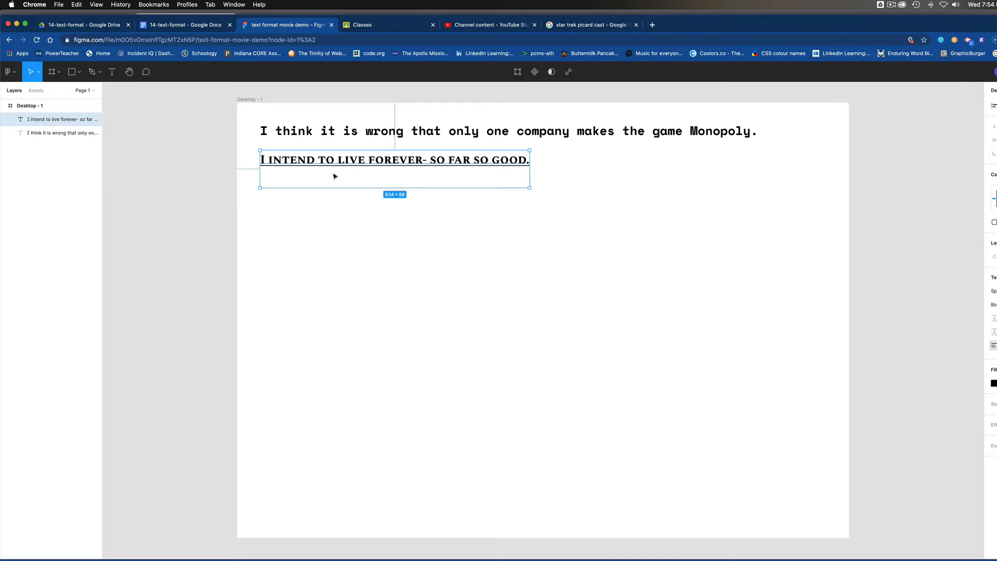
{"action": "left_click", "coordinate": [388, 215]}
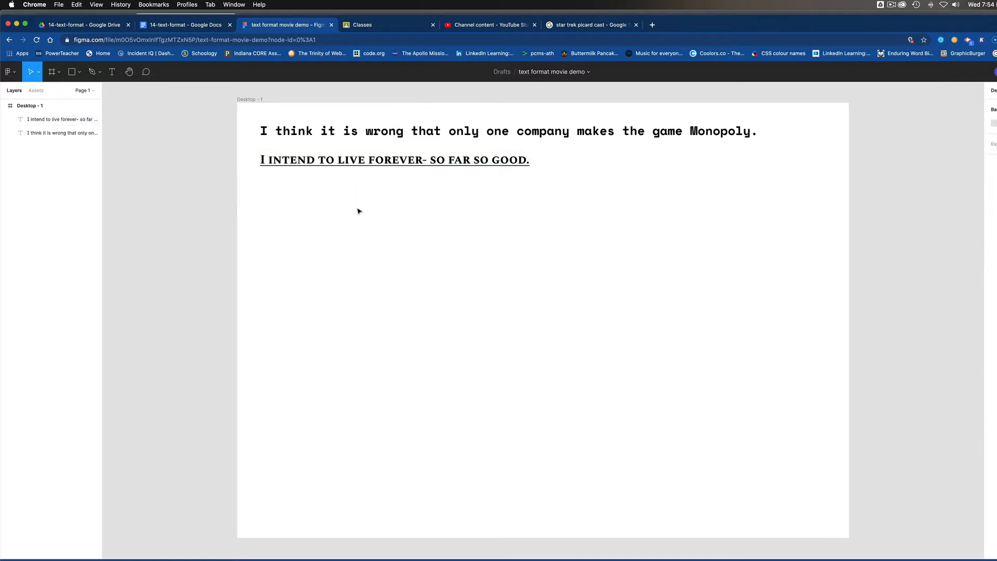
Step: Switch to the assignment document and copy the Task 3 sentence "Whenever I think of the past it brings back so many memories."
{"action": "left_click", "coordinate": [185, 24]}
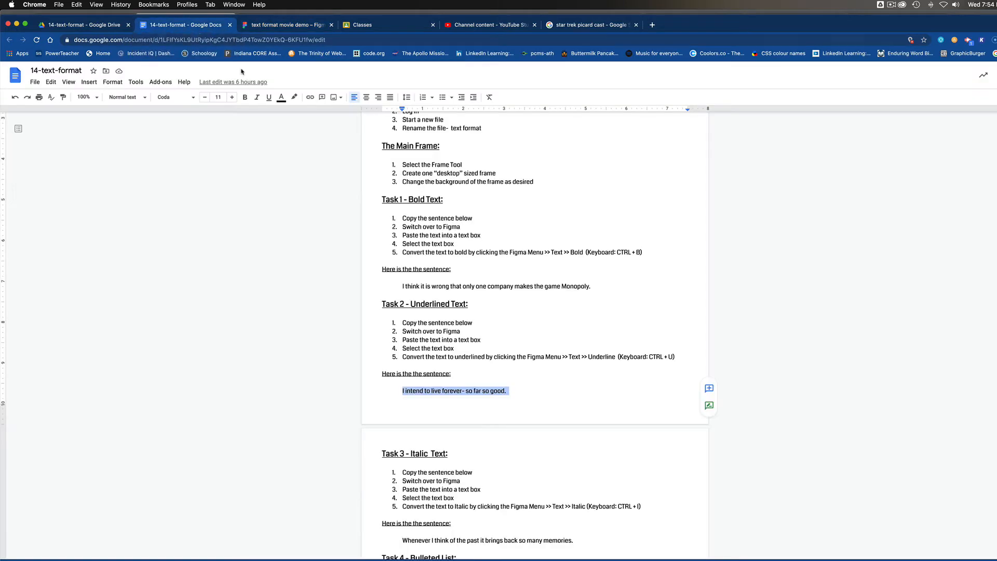
{"action": "scroll", "coordinate": [394, 313], "scroll_direction": "down", "scroll_amount": 5}
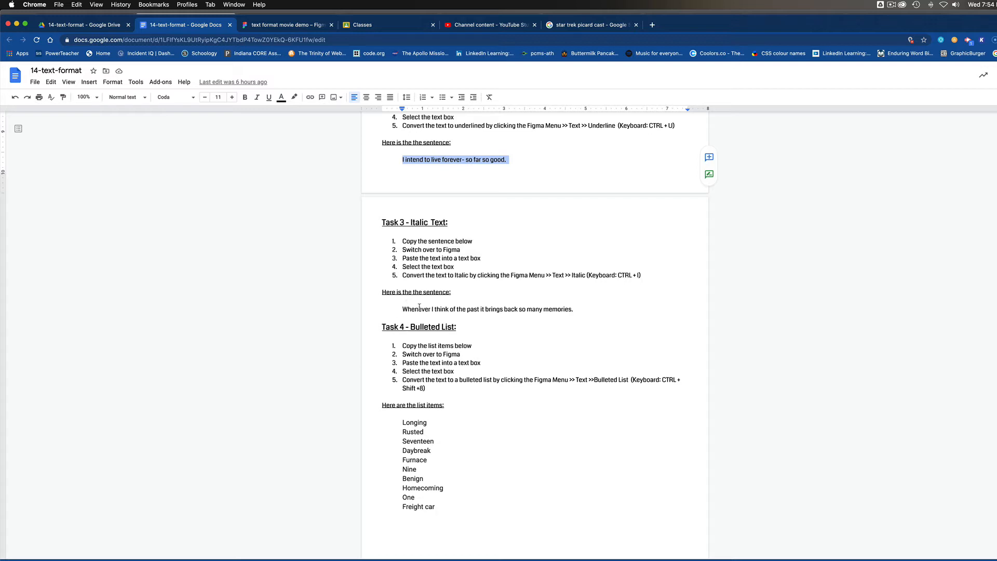
{"action": "left_click_drag", "start_coordinate": [400, 310], "coordinate": [573, 309]}
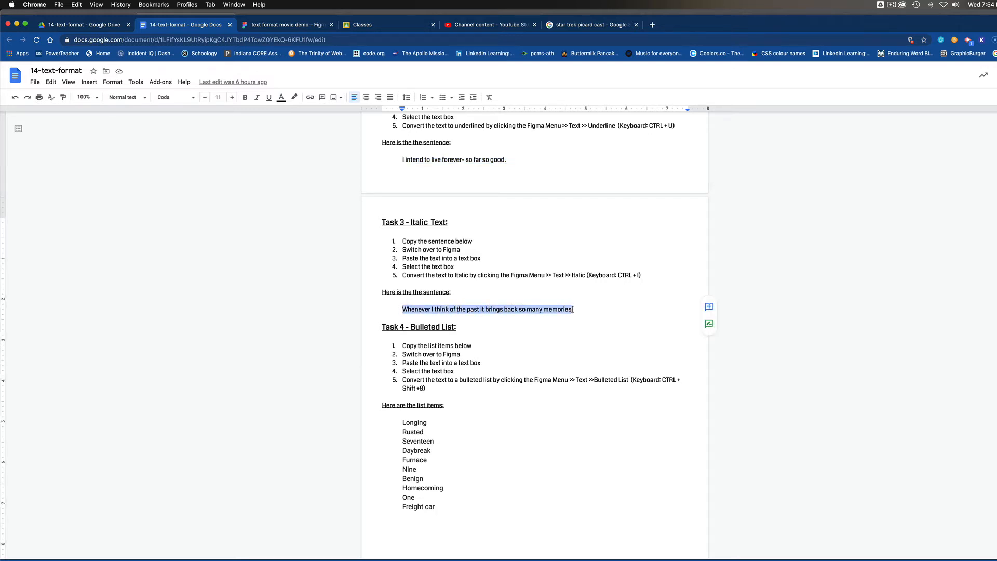
{"action": "key", "text": "super+c"}
Step: Paste the copied sentence into a new text box in Figma and position it below the underlined sentence, at about X 43, Y 200
{"action": "left_click", "coordinate": [271, 28]}
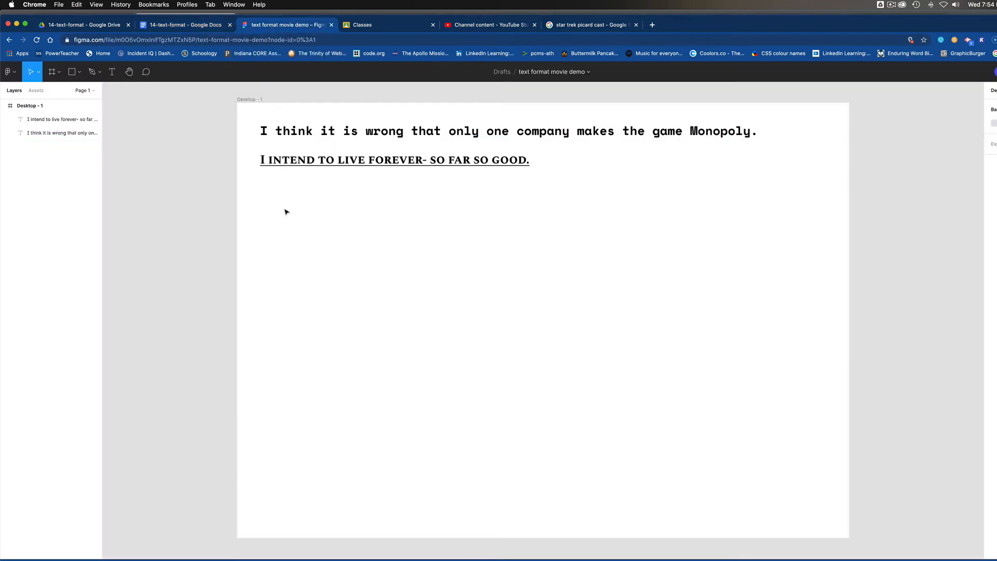
{"action": "key", "text": "t"}
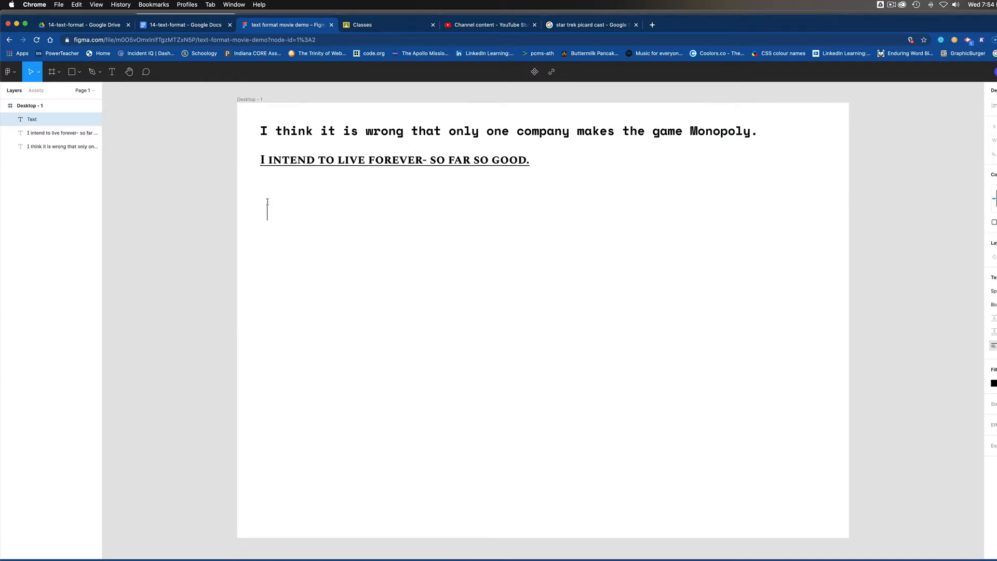
{"action": "left_click", "coordinate": [268, 201]}
{"action": "key", "text": "super+v"}
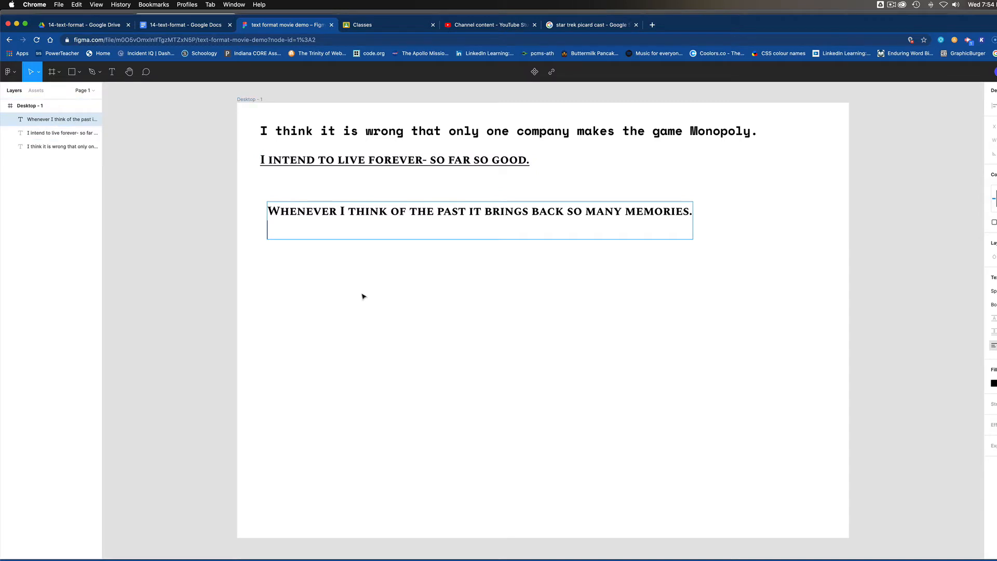
{"action": "left_click_drag", "start_coordinate": [412, 219], "coordinate": [396, 197]}
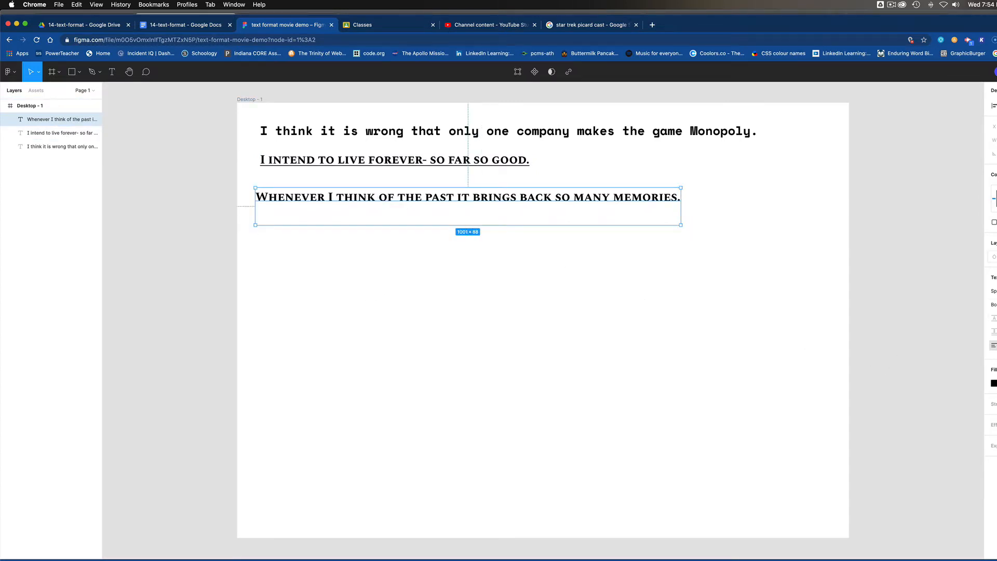
Step: Change the font of the "Whenever I think of the past" sentence to Sunflower and move it to about X 54, Y 189
{"action": "left_click", "coordinate": [987, 292]}
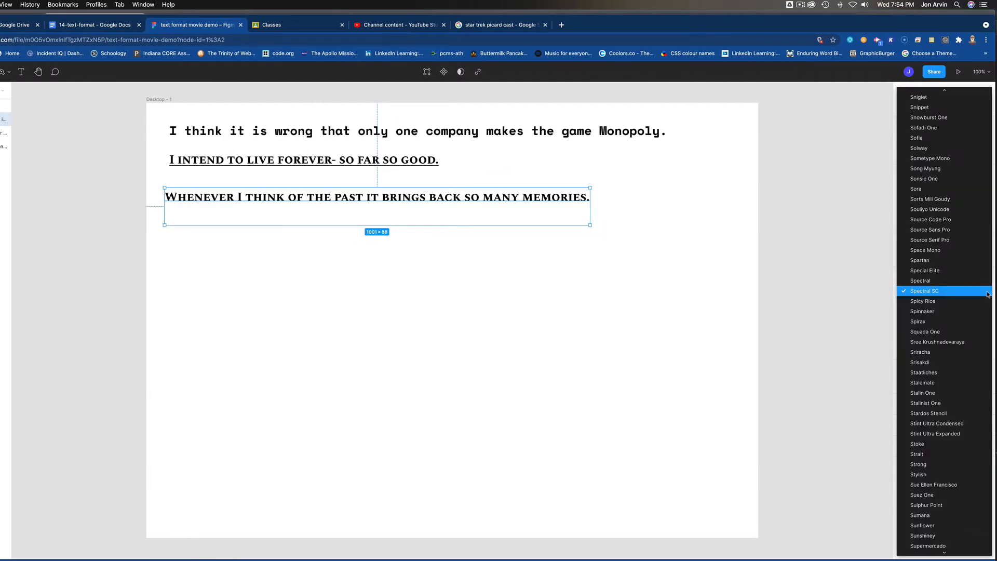
{"action": "left_click", "coordinate": [927, 526]}
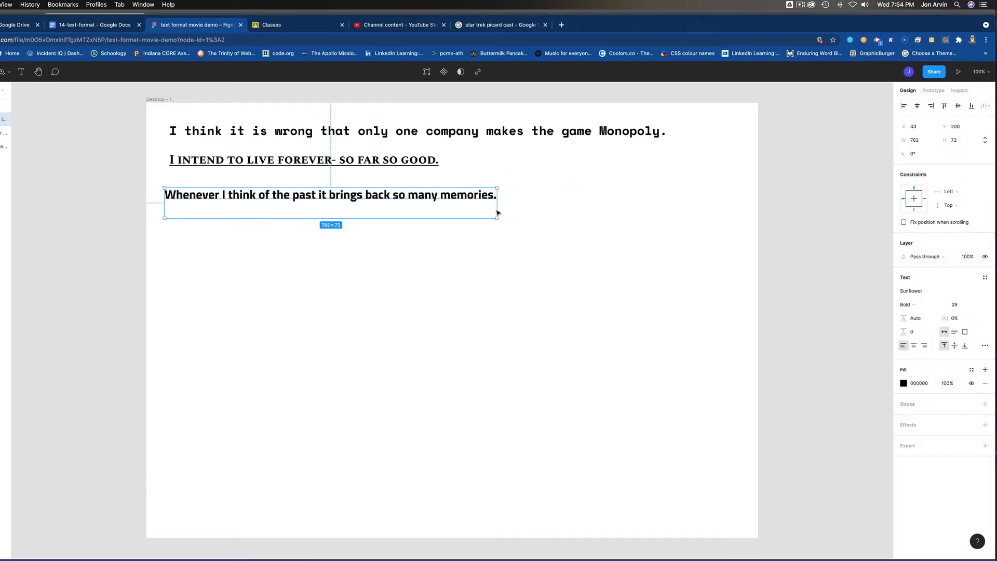
{"action": "left_click_drag", "start_coordinate": [453, 198], "coordinate": [458, 194]}
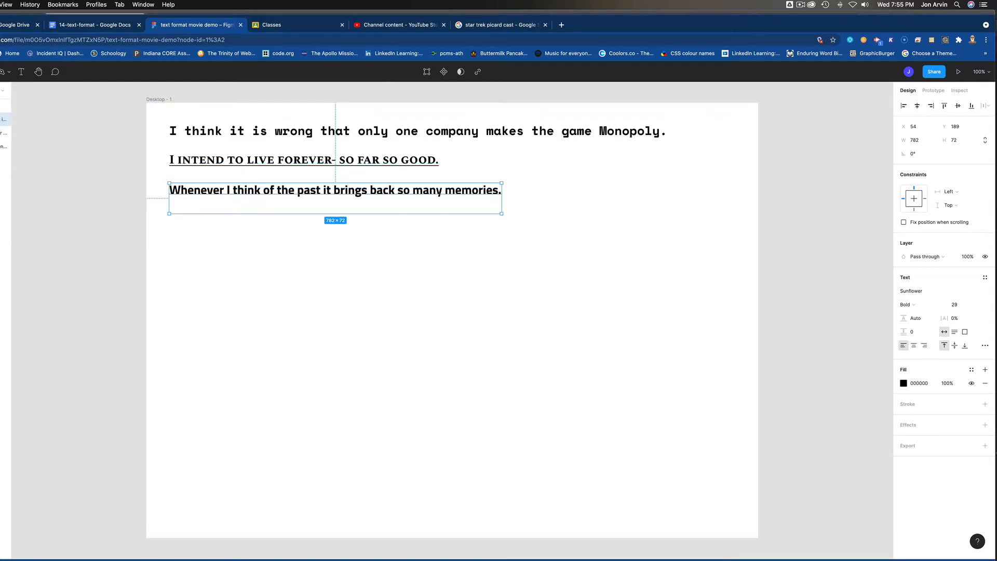
Step: Try to italicise the "Whenever I think of the past" sentence in the Sunflower font
{"action": "left_click", "coordinate": [11, 72]}
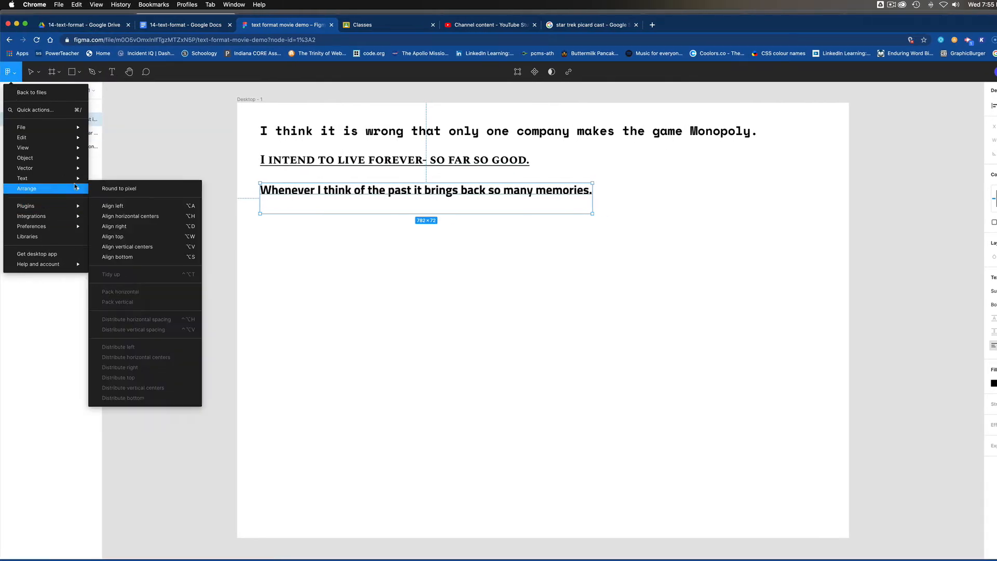
{"action": "mouse_move", "coordinate": [75, 183]}
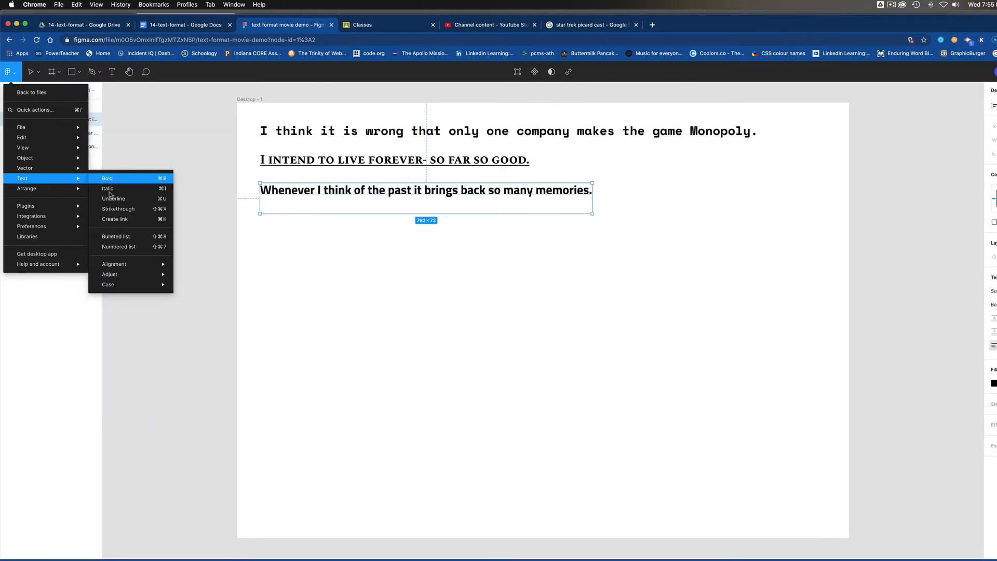
{"action": "key", "text": "Escape"}
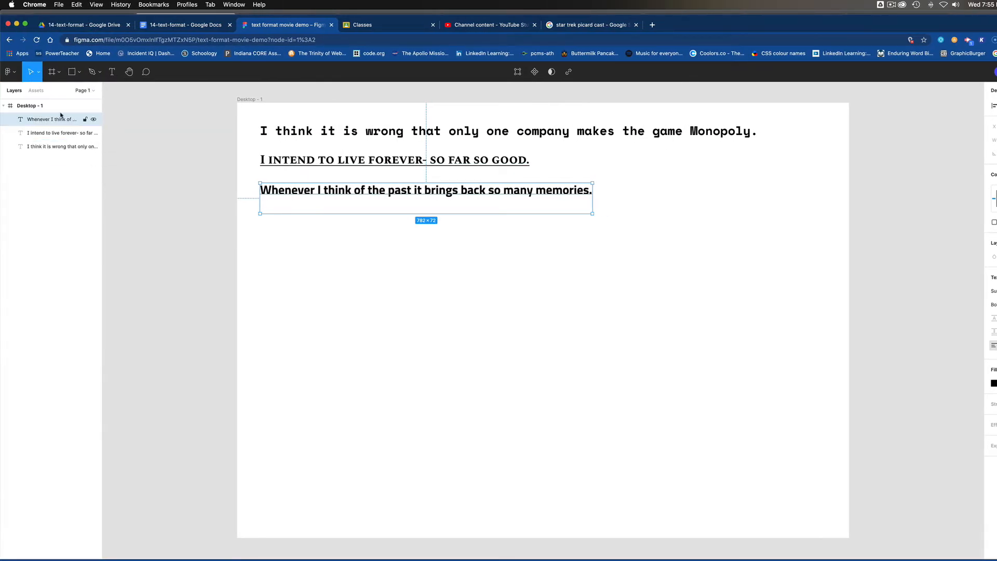
{"action": "left_click", "coordinate": [12, 72]}
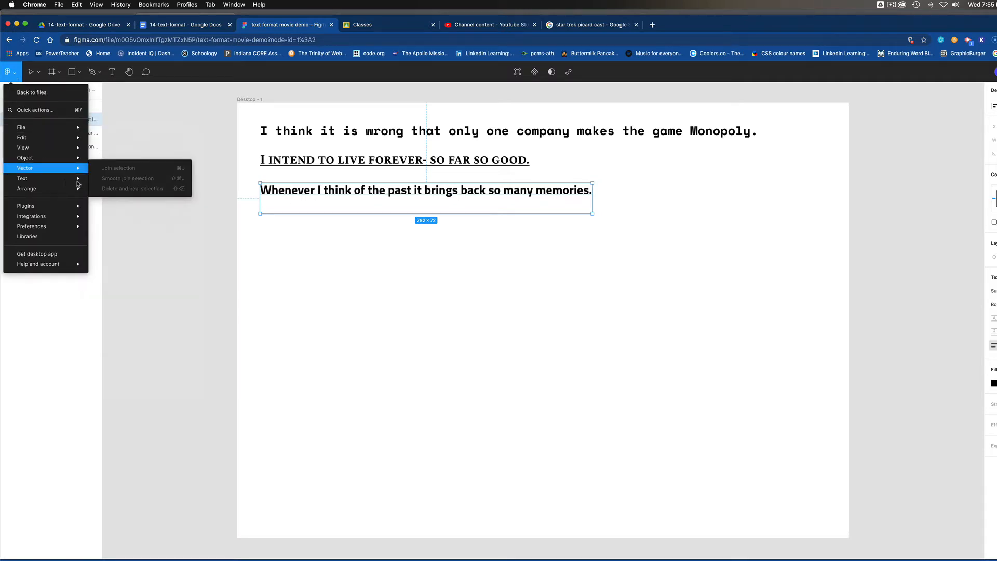
{"action": "mouse_move", "coordinate": [64, 181]}
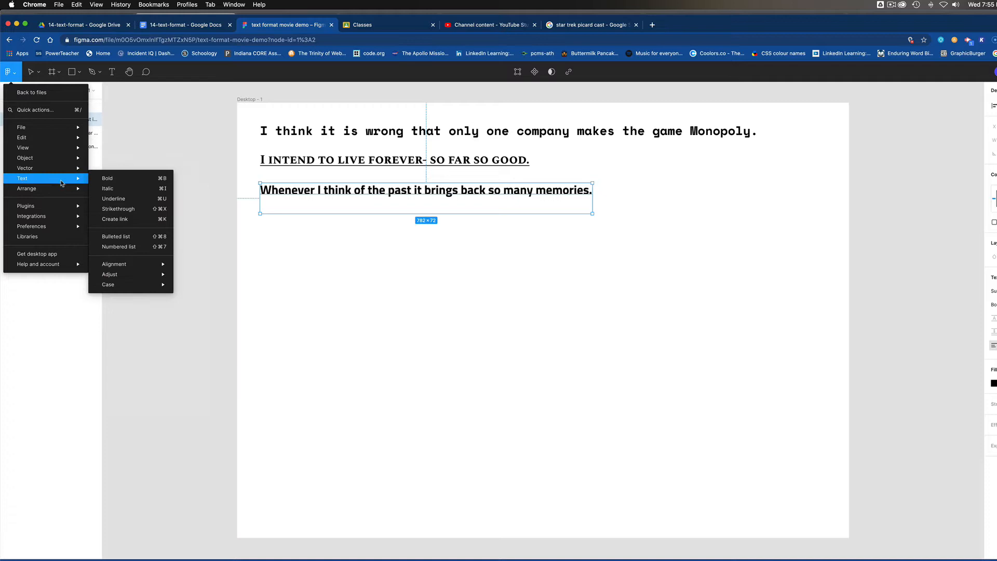
{"action": "left_click", "coordinate": [102, 190]}
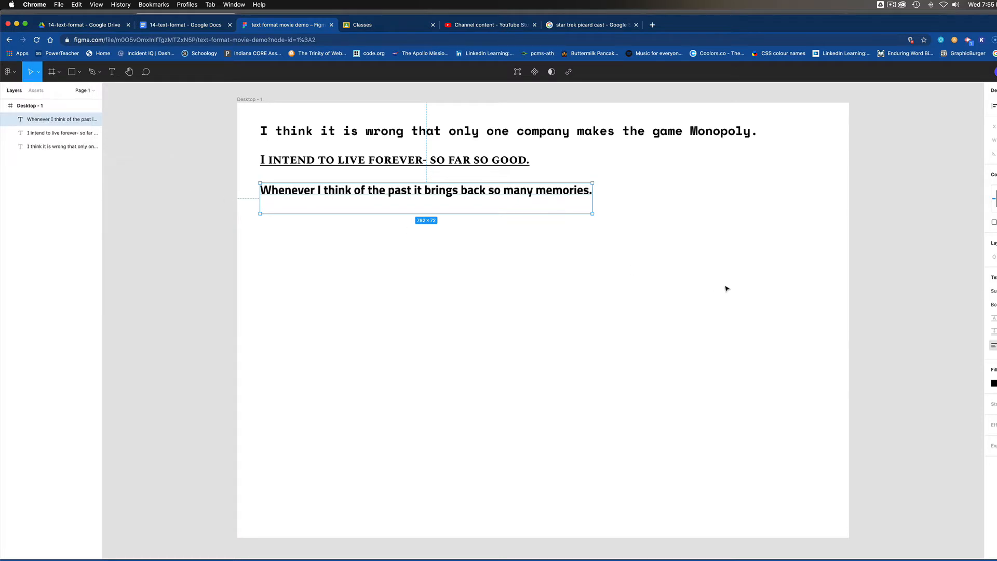
Step: Set the weight of the "Whenever I think of the past" sentence to Light and try to italicise it again
{"action": "left_click", "coordinate": [994, 305]}
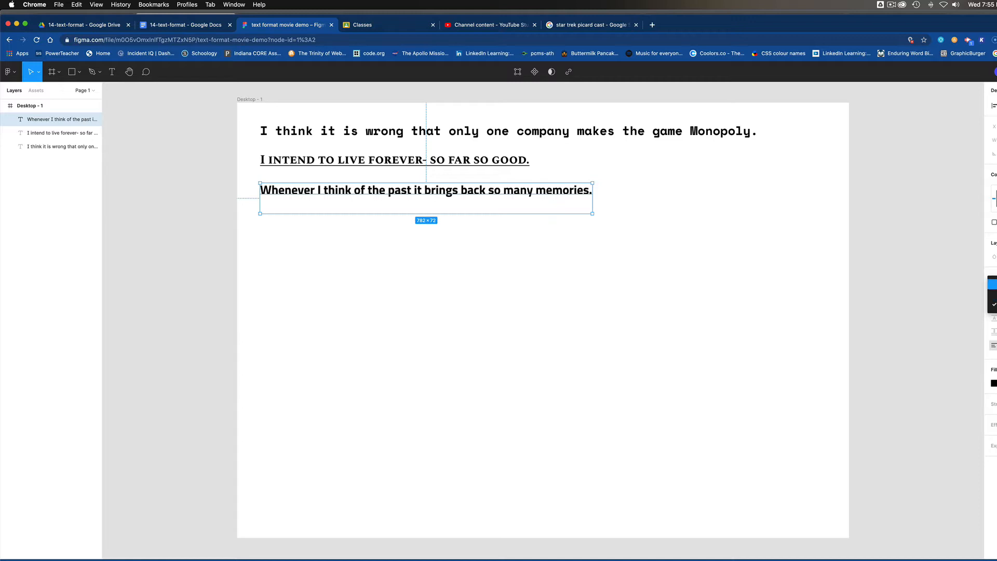
{"action": "left_click", "coordinate": [993, 290]}
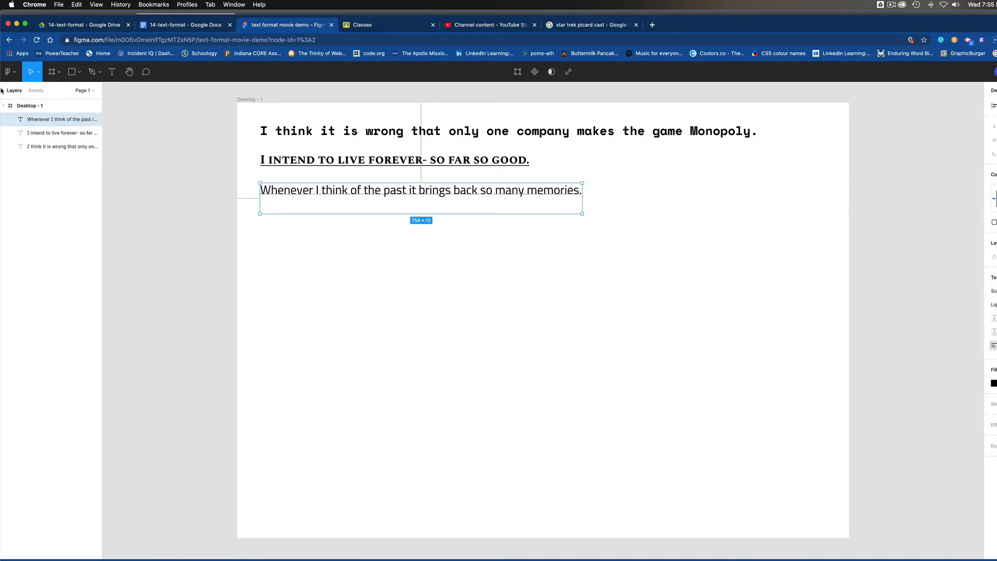
{"action": "left_click", "coordinate": [11, 77]}
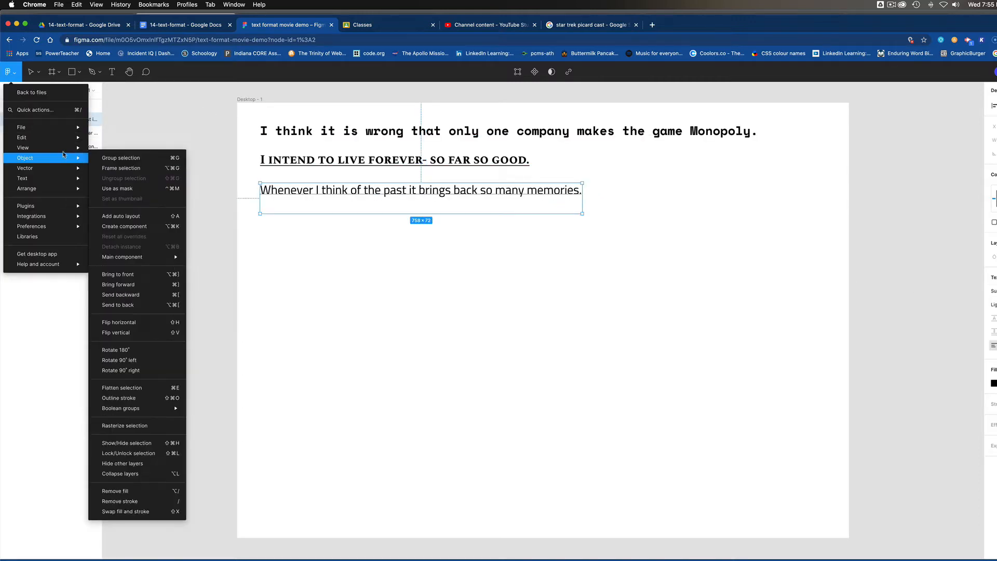
{"action": "mouse_move", "coordinate": [65, 179]}
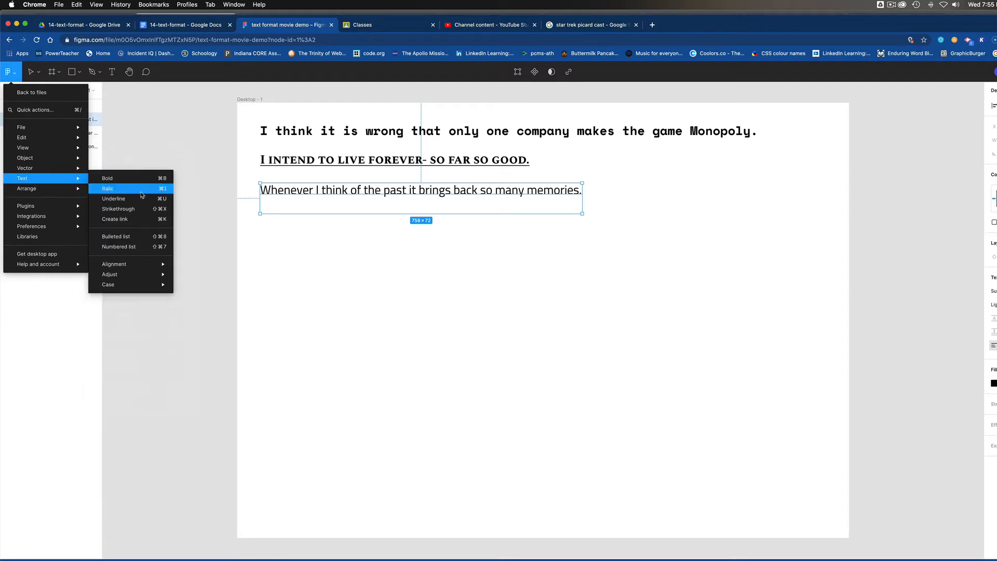
{"action": "left_click", "coordinate": [164, 191]}
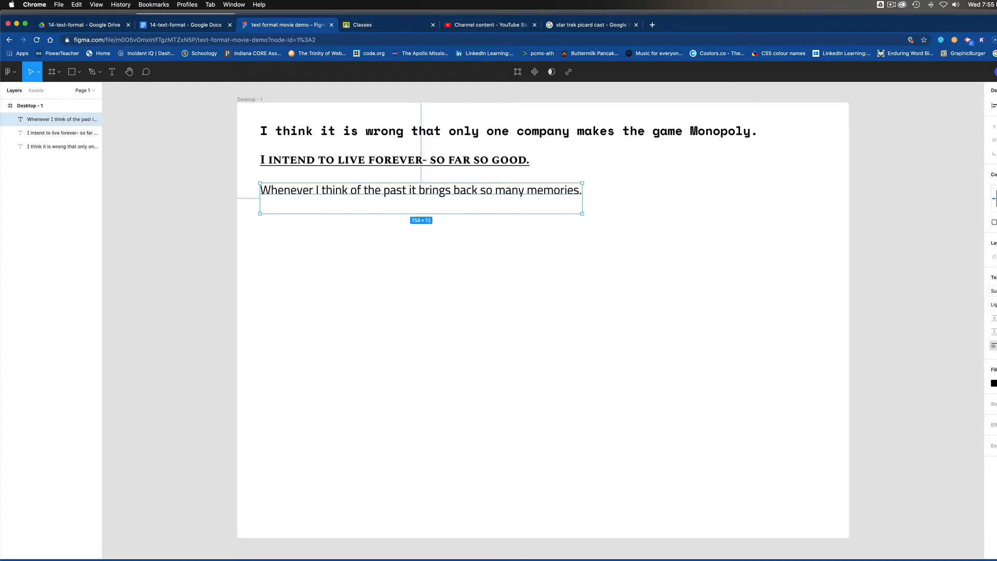
Step: Try the Strait font on the "Whenever I think of the past" sentence, then change it to Spectral and make it italic
{"action": "left_click", "coordinate": [994, 291]}
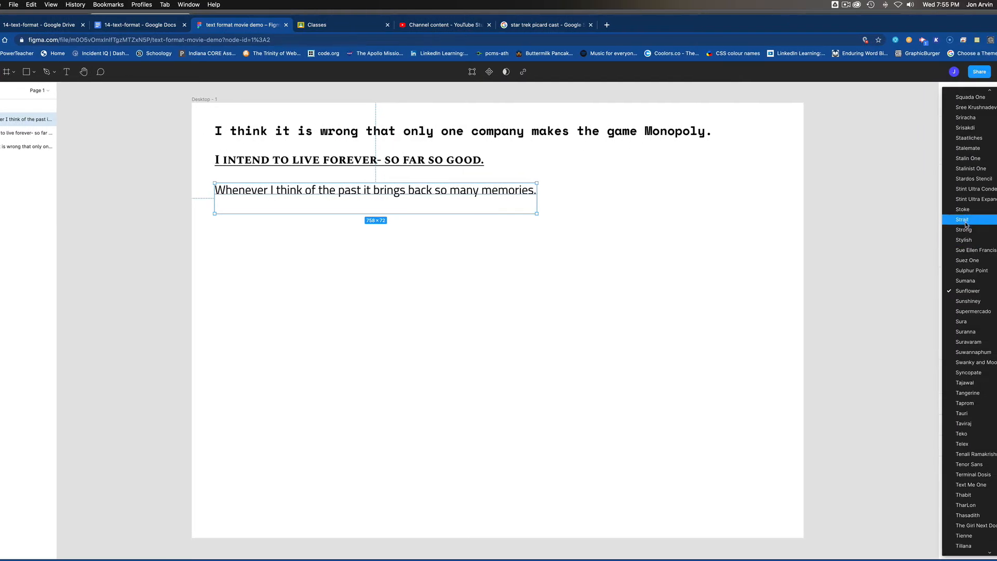
{"action": "left_click", "coordinate": [964, 220]}
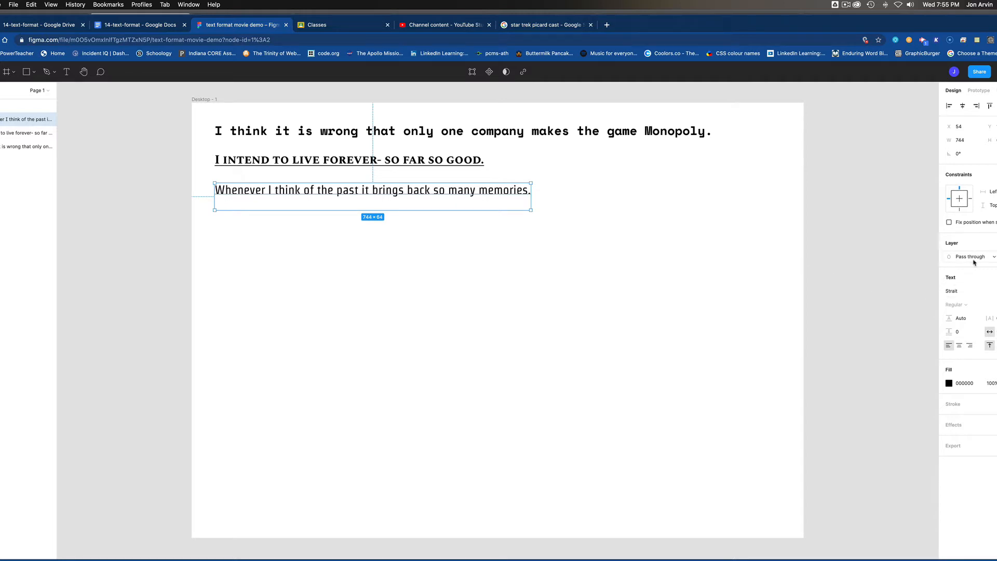
{"action": "left_click", "coordinate": [955, 291]}
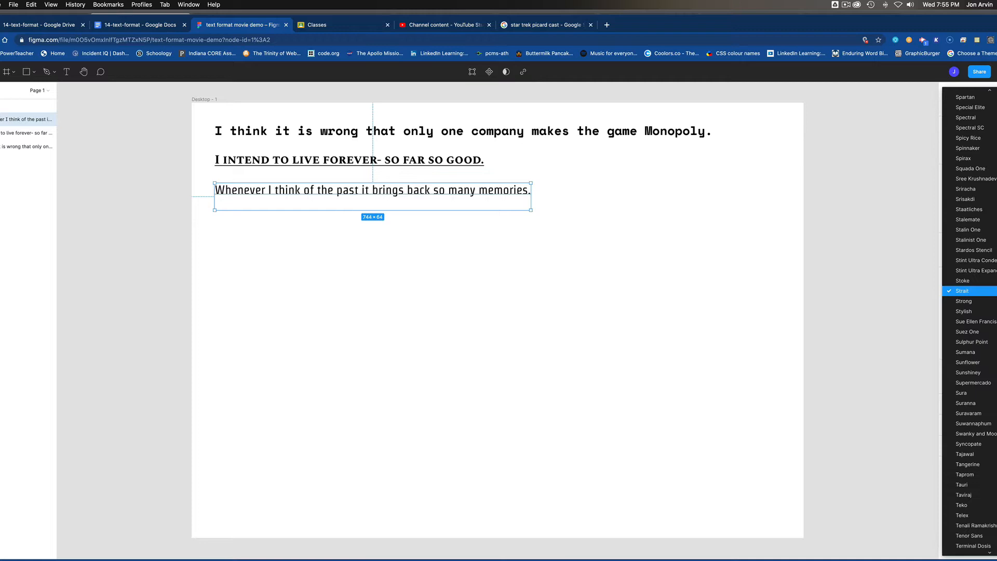
{"action": "left_click", "coordinate": [968, 122]}
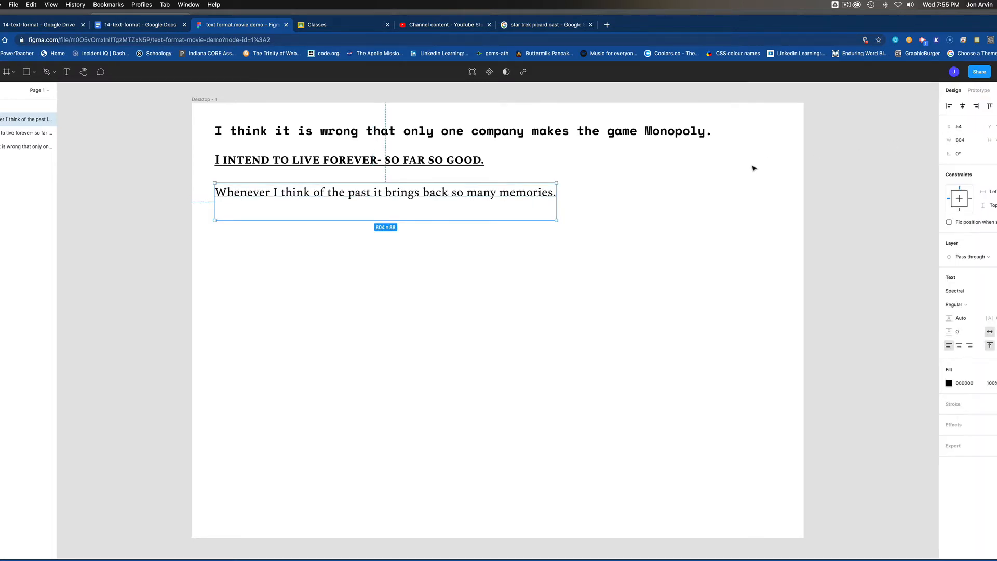
{"action": "key", "text": "super+i"}
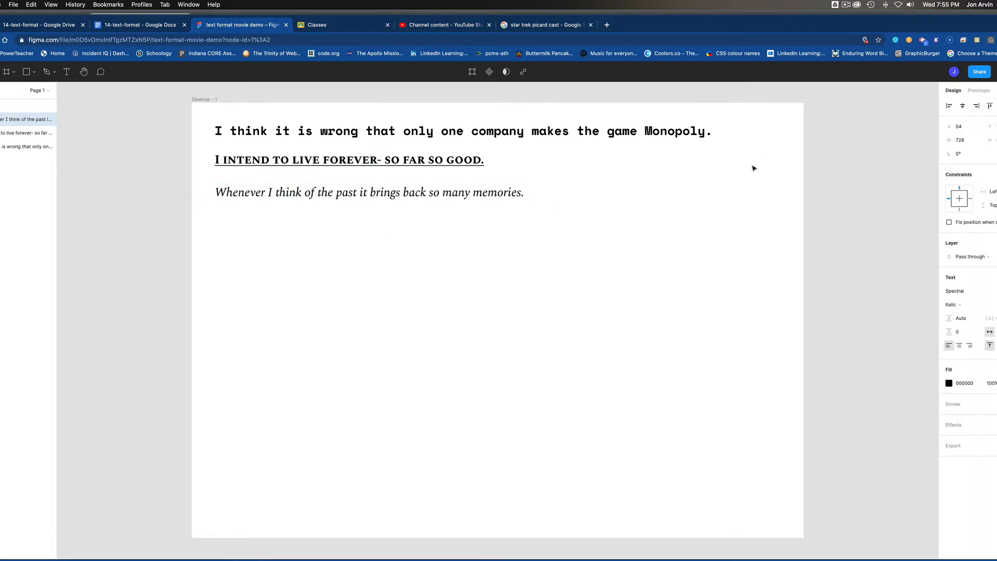
Step: Move the italic sentence up closer to the underlined sentence, at about X 46, and deselect it
{"action": "left_click_drag", "start_coordinate": [476, 196], "coordinate": [475, 192]}
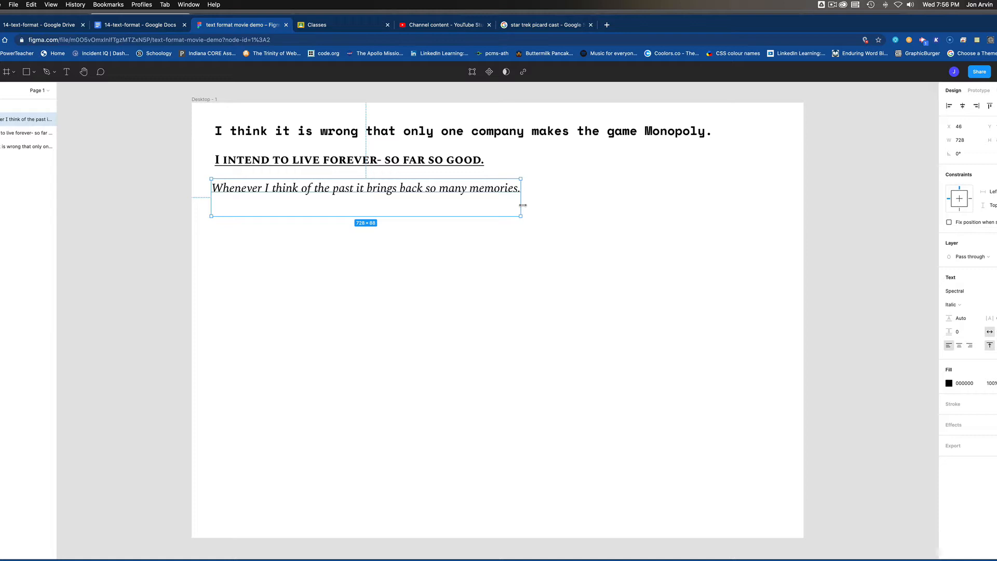
{"action": "left_click", "coordinate": [530, 251]}
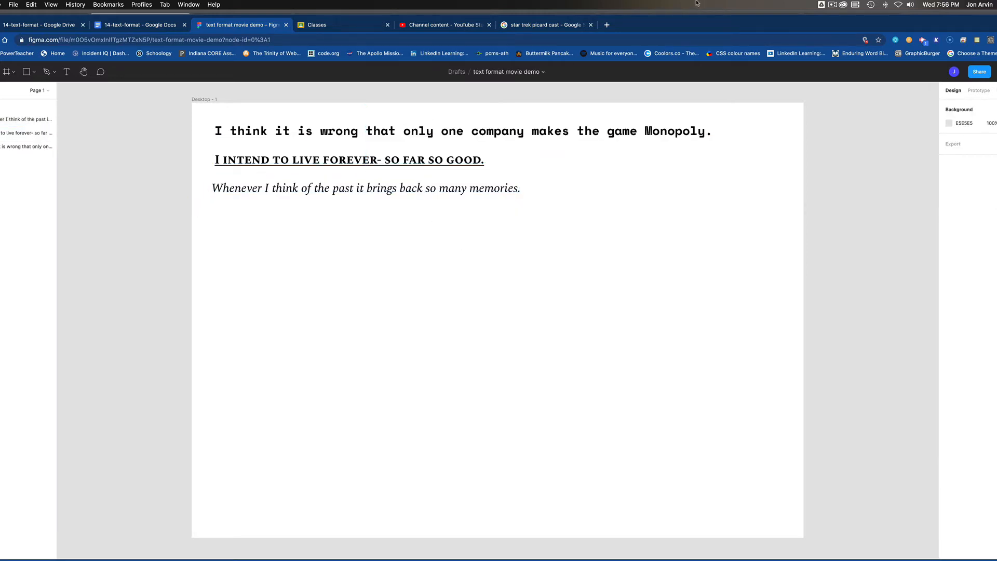
{"action": "left_click", "coordinate": [832, 6]}
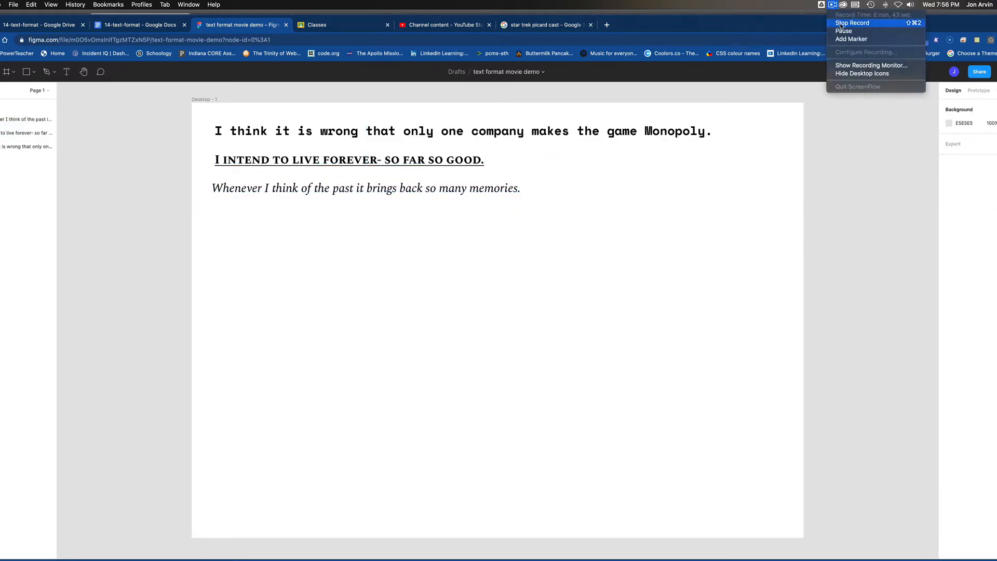
{"action": "left_click", "coordinate": [839, 30]}
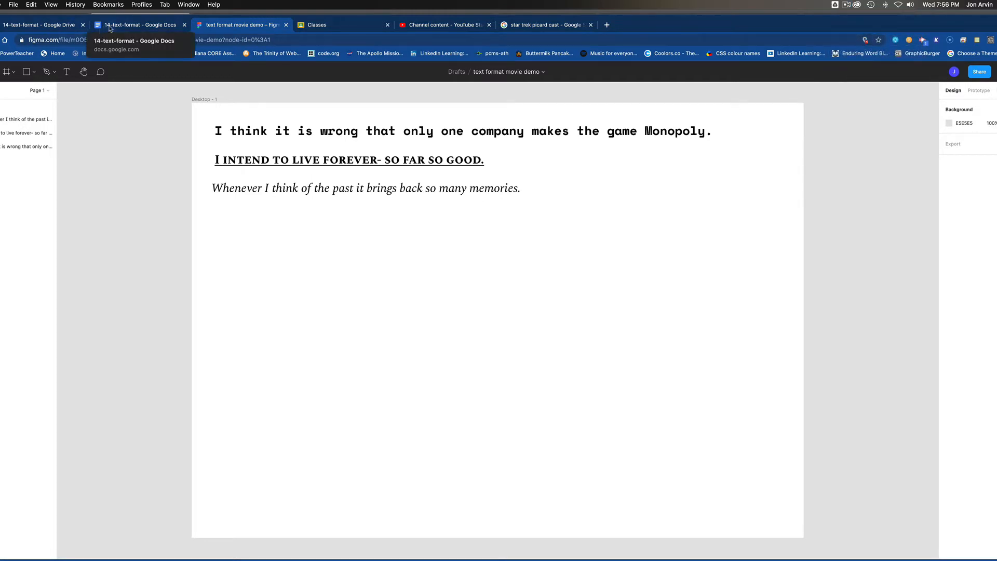
Step: Switch to the Google Docs instructions and copy the Task 4 list items from "Longing" through "Freight car"
{"action": "left_click", "coordinate": [132, 25]}
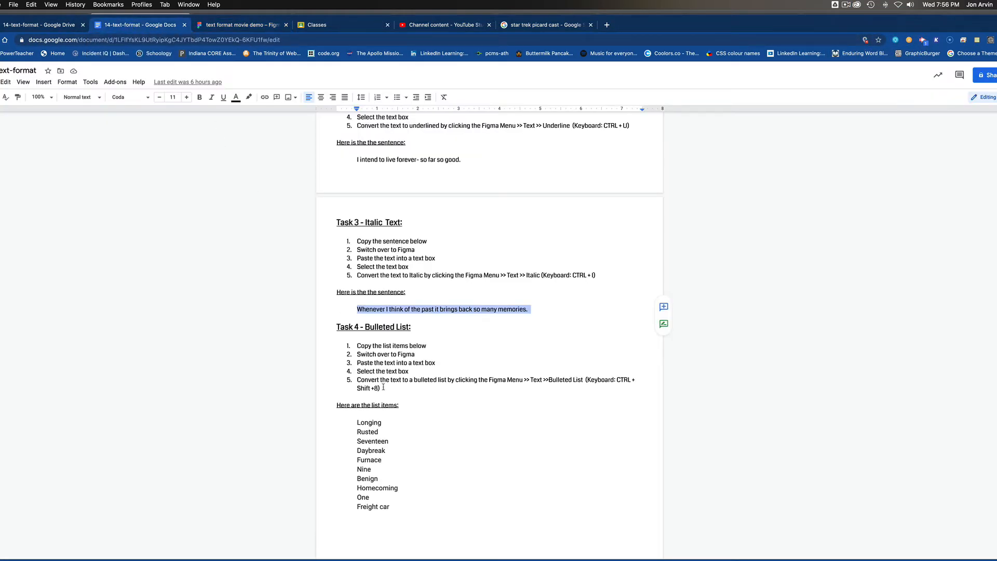
{"action": "scroll", "coordinate": [405, 422], "scroll_direction": "down", "scroll_amount": 3}
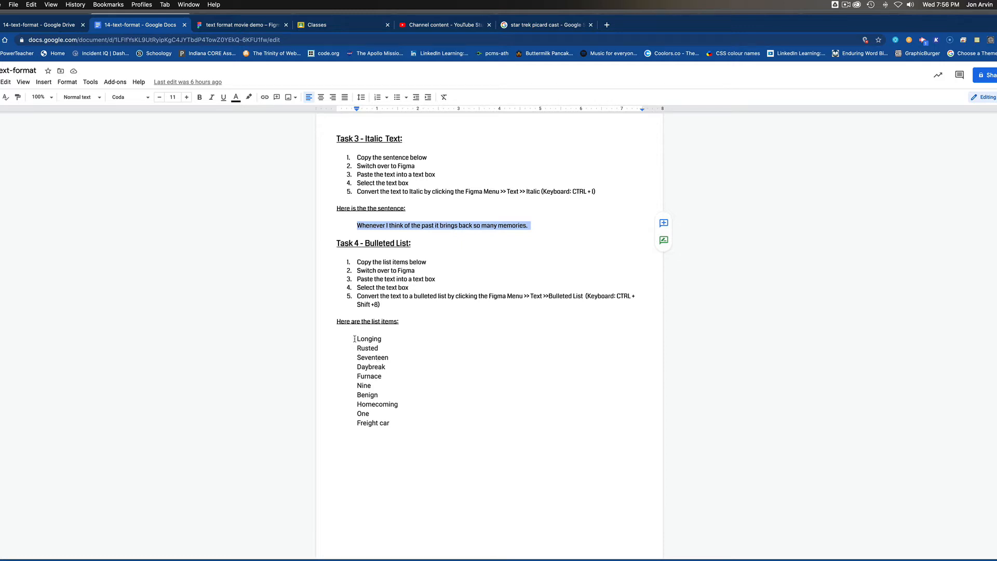
{"action": "left_click_drag", "start_coordinate": [354, 338], "coordinate": [394, 424]}
{"action": "key", "text": "super+c"}
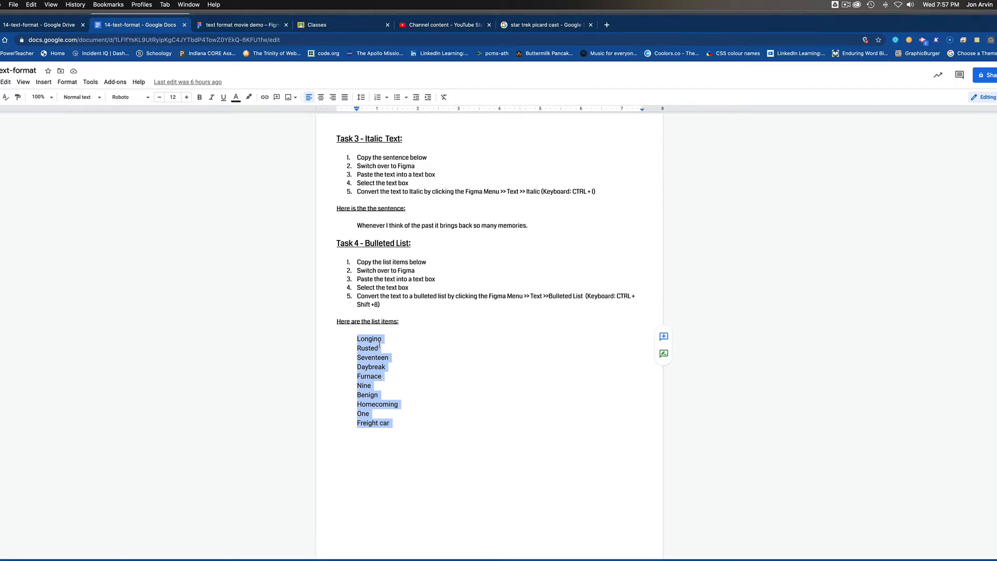
Step: In the Figma file, paste the copied list into a new text box below the italic sentence and nudge it to about X 98
{"action": "left_click", "coordinate": [226, 26]}
{"action": "key", "text": "t"}
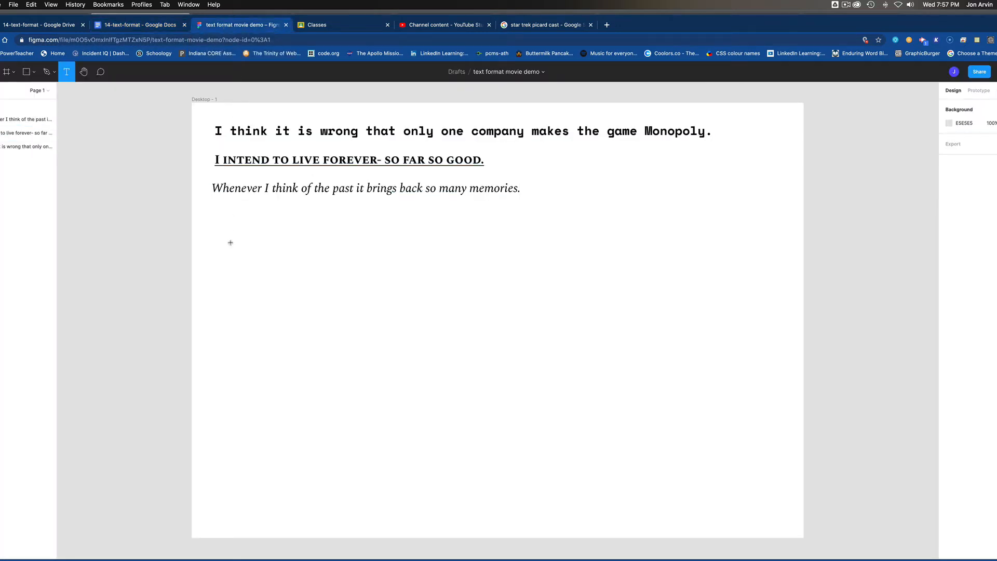
{"action": "left_click", "coordinate": [230, 240]}
{"action": "key", "text": "super+v"}
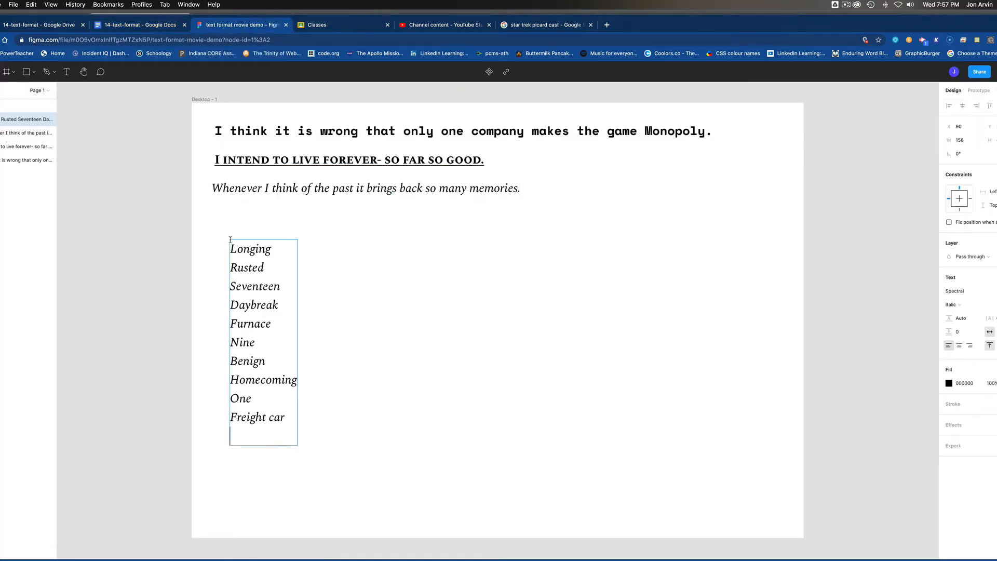
{"action": "key", "text": "Escape"}
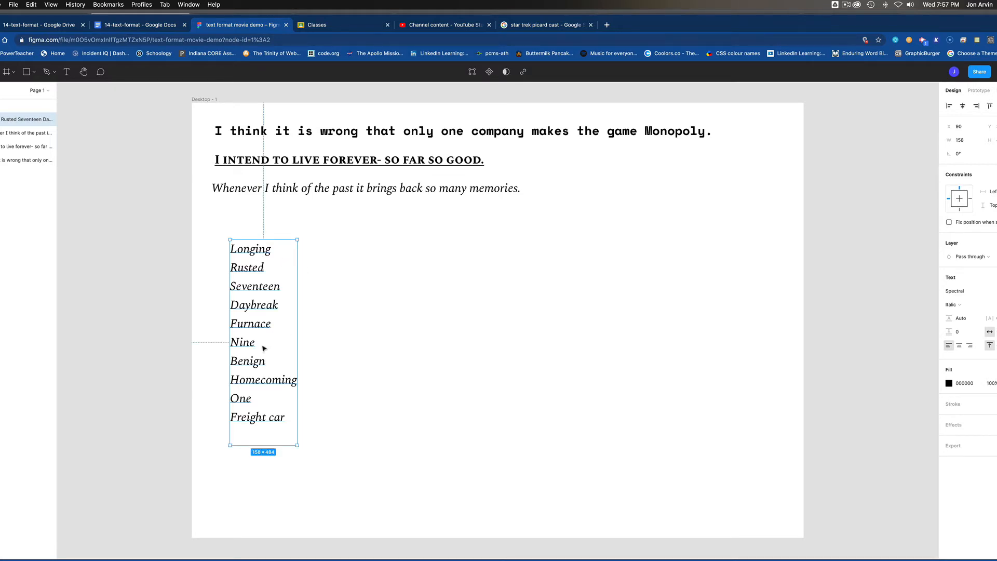
{"action": "left_click_drag", "start_coordinate": [249, 328], "coordinate": [253, 320]}
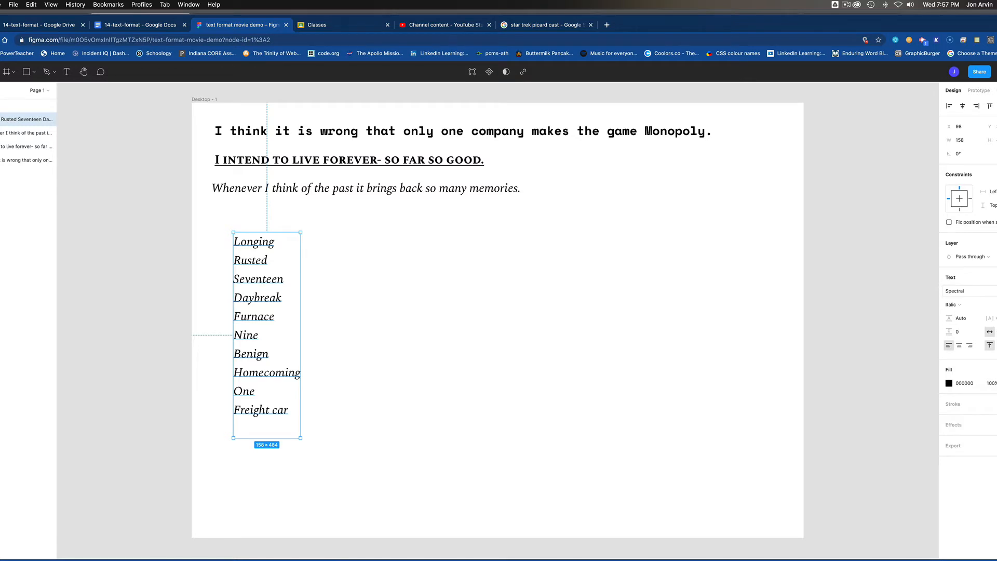
Step: Set the list's font to Radley Regular and move it up under the italic sentence, left-aligned with the underlined sentence
{"action": "left_click", "coordinate": [966, 290]}
{"action": "scroll", "coordinate": [973, 167], "scroll_direction": "up", "scroll_amount": 10}
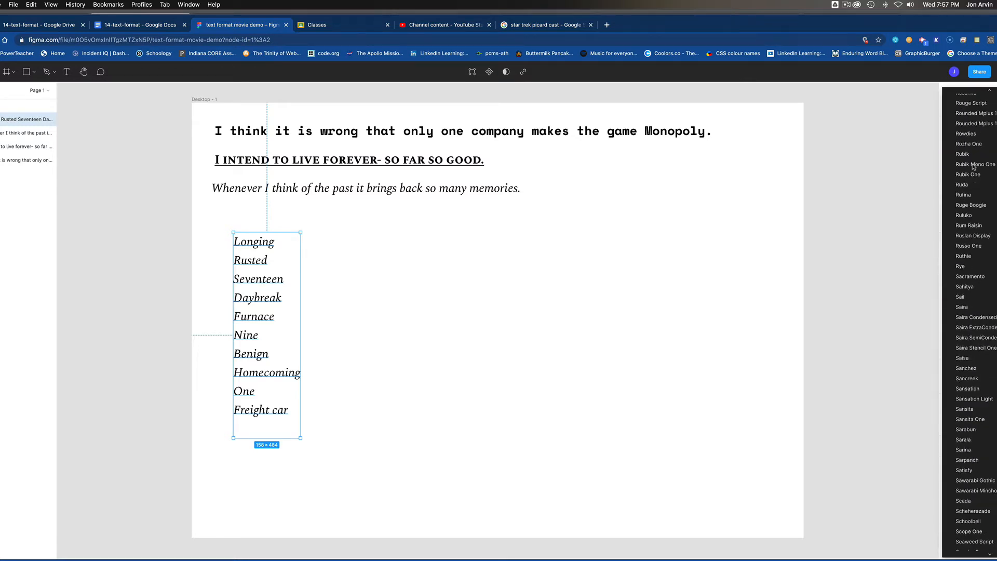
{"action": "left_click", "coordinate": [963, 126]}
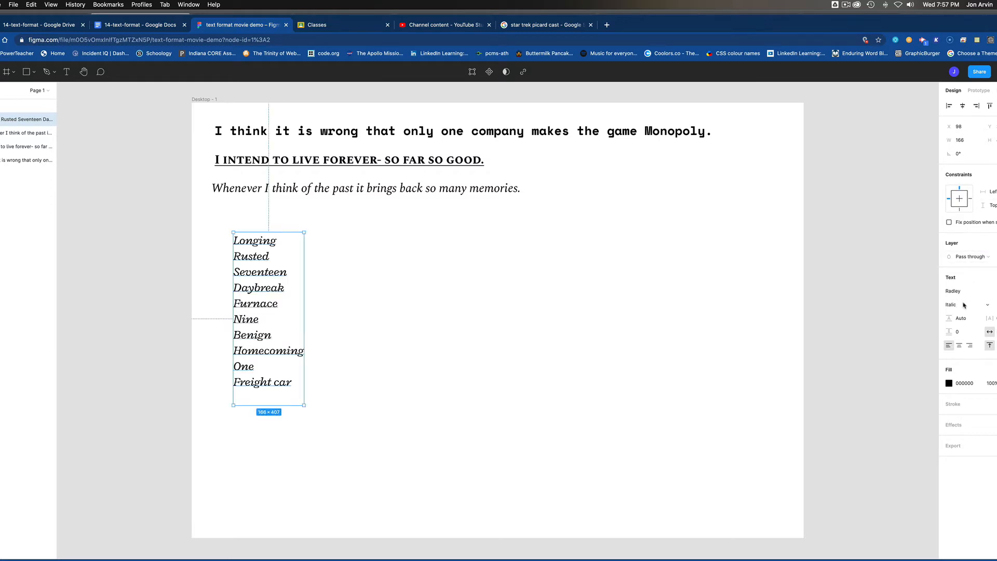
{"action": "left_click", "coordinate": [986, 308]}
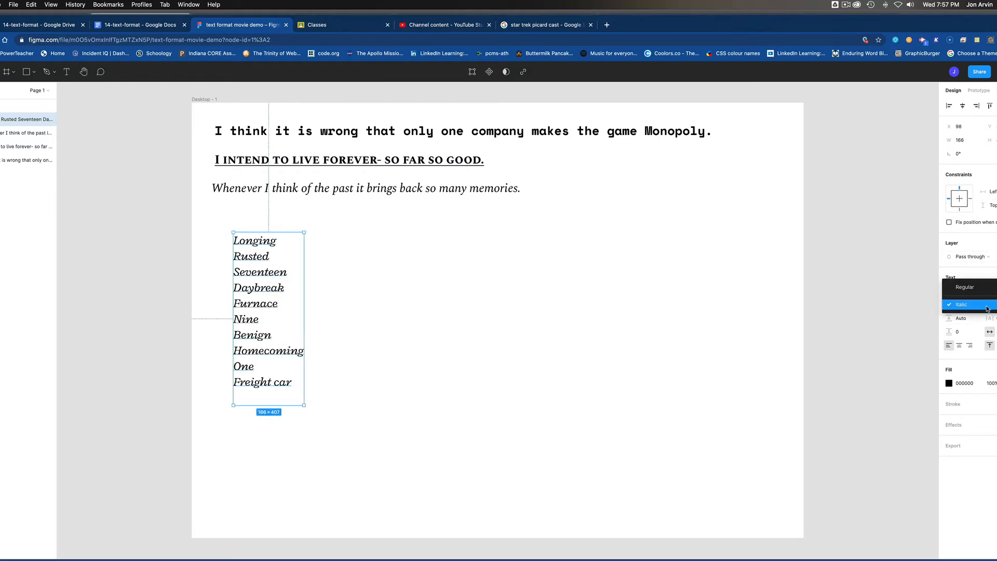
{"action": "left_click", "coordinate": [966, 287]}
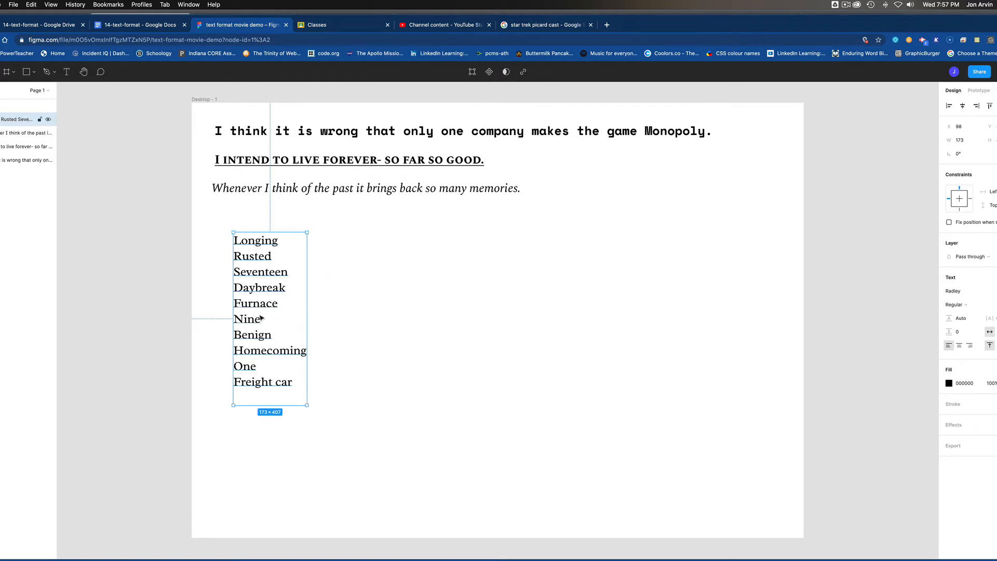
{"action": "left_click_drag", "start_coordinate": [291, 282], "coordinate": [282, 282]}
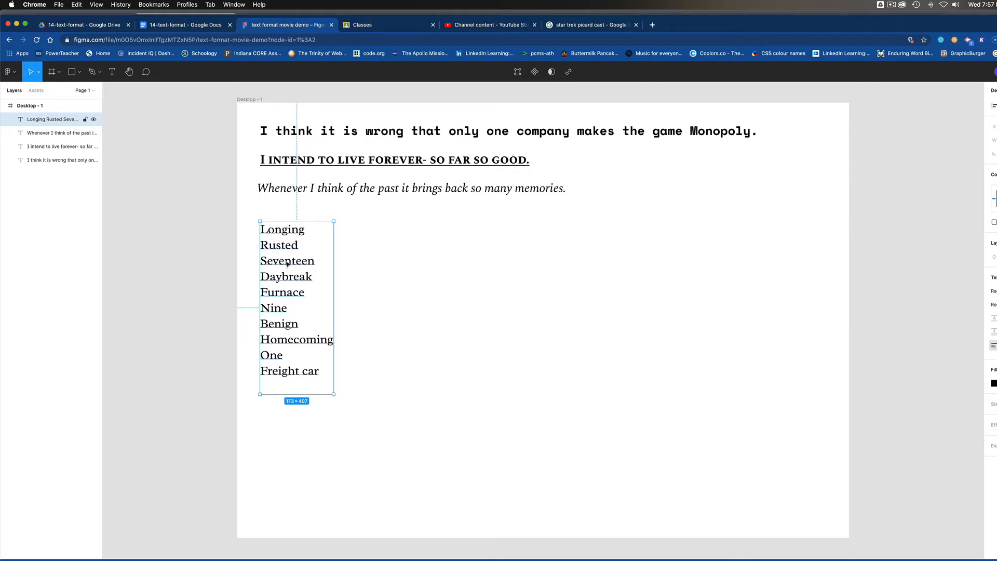
{"action": "left_click_drag", "start_coordinate": [286, 262], "coordinate": [285, 260]}
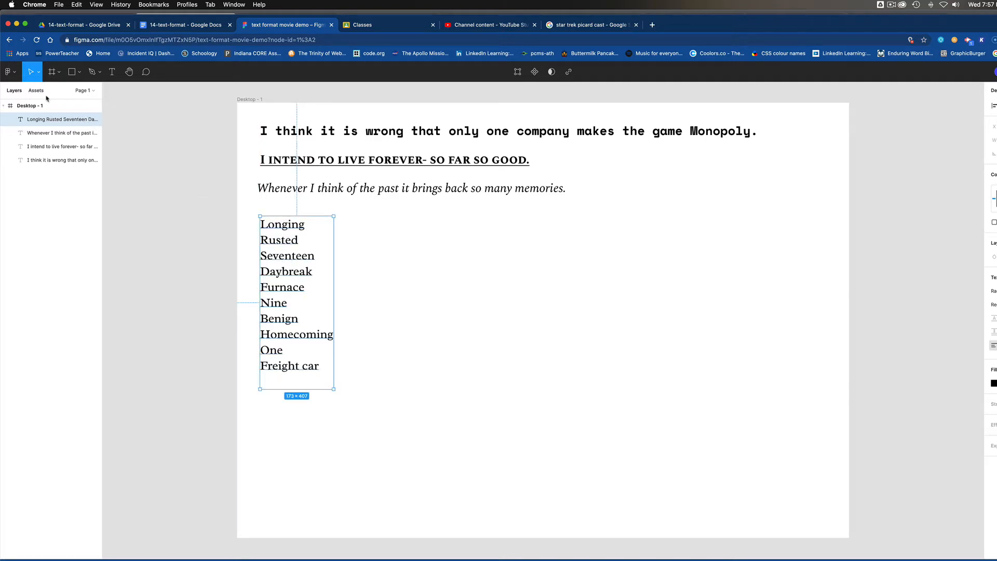
Step: Convert the "Longing" to "Freight car" text box into a bulleted list and deselect it
{"action": "left_click", "coordinate": [16, 76]}
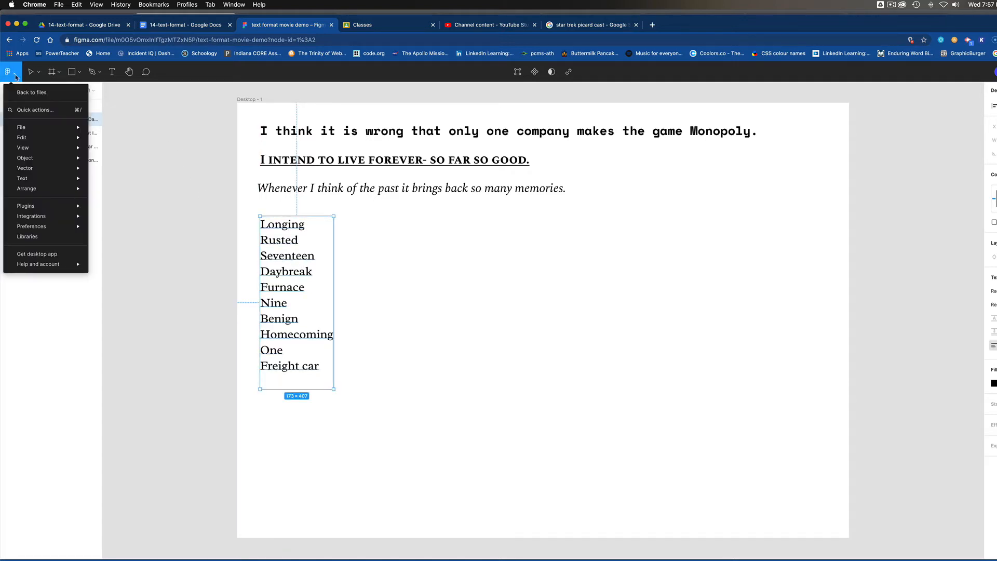
{"action": "mouse_move", "coordinate": [60, 178]}
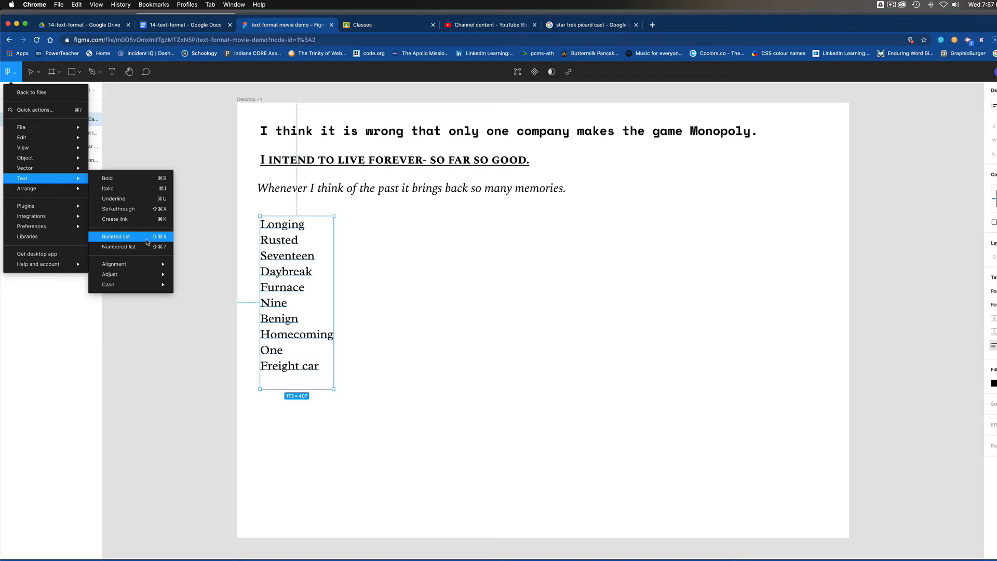
{"action": "left_click", "coordinate": [274, 261]}
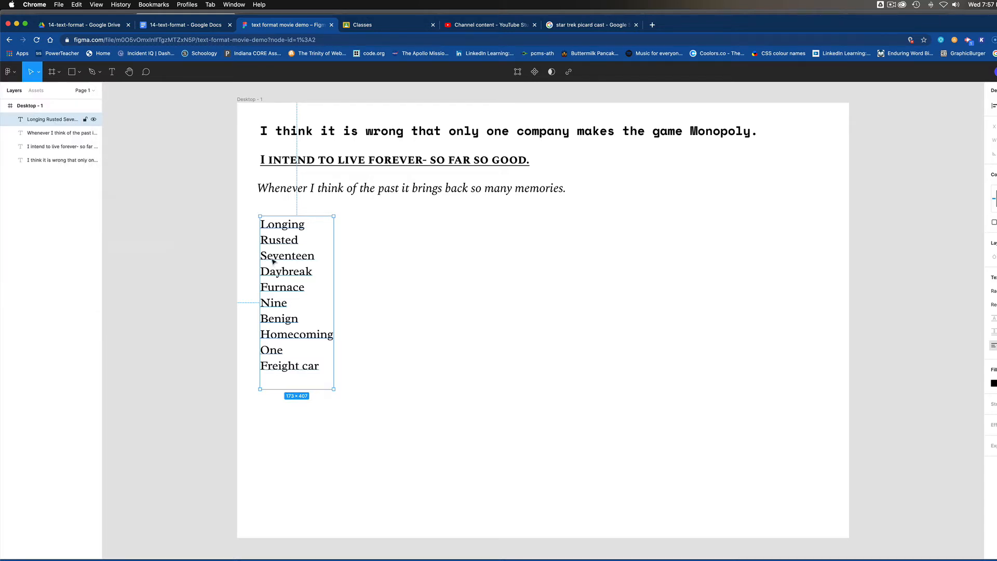
{"action": "key", "text": "super+shift+8"}
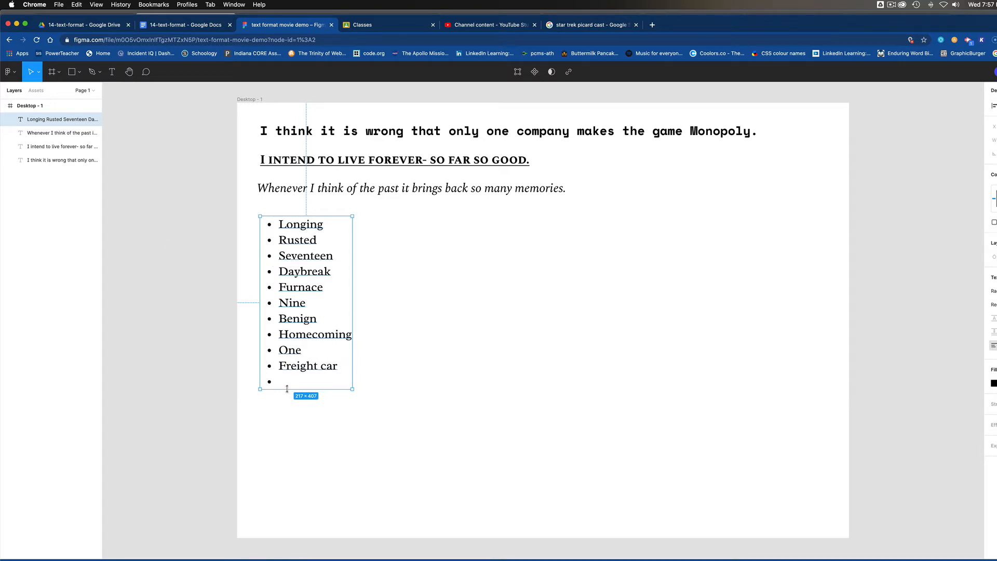
{"action": "key", "text": "Escape"}
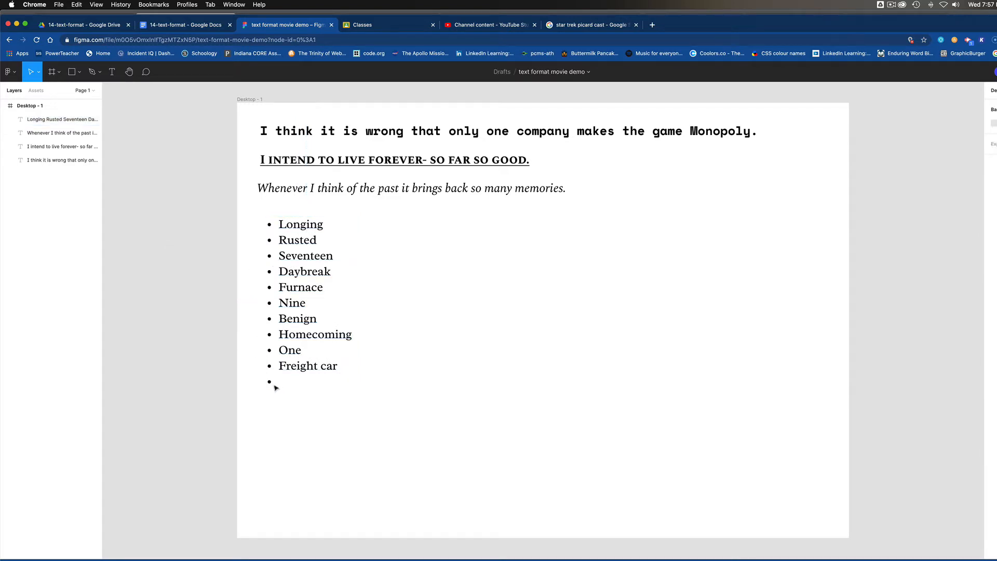
Step: Delete the empty bullet after "Freight car" and deselect the bulleted list
{"action": "double_click", "coordinate": [338, 370]}
{"action": "left_click", "coordinate": [339, 369]}
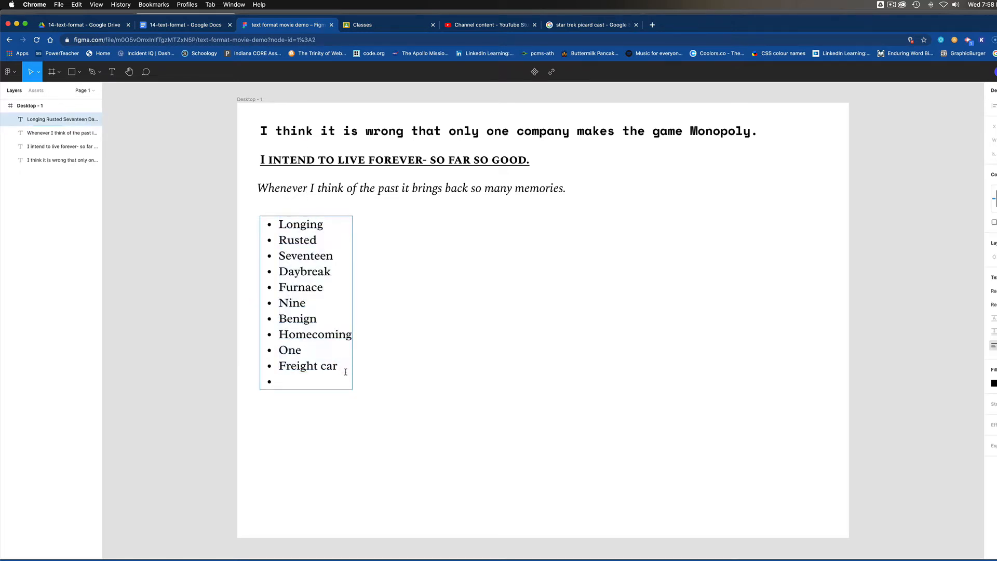
{"action": "key", "text": "Delete"}
{"action": "key", "text": "Escape"}
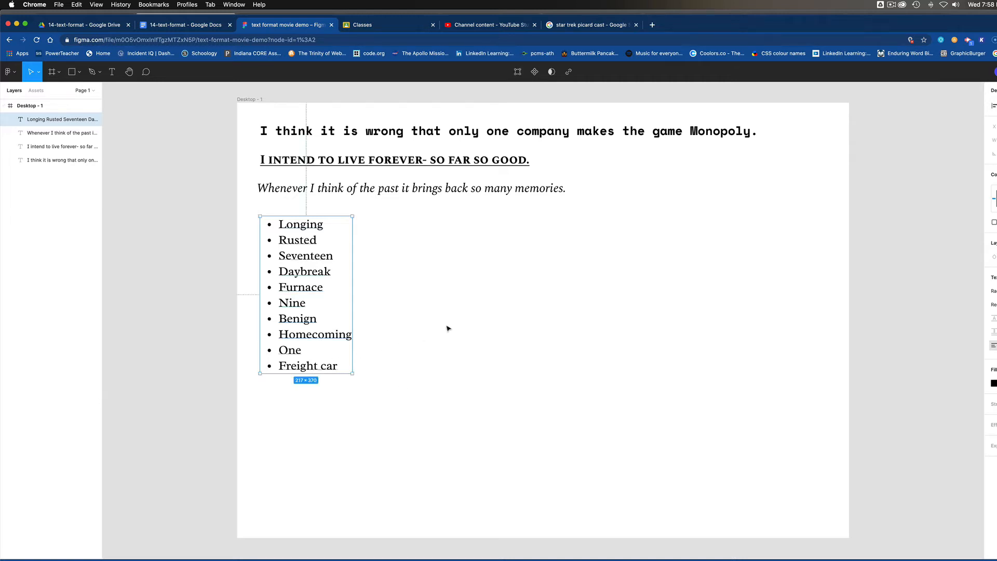
{"action": "left_click", "coordinate": [449, 322]}
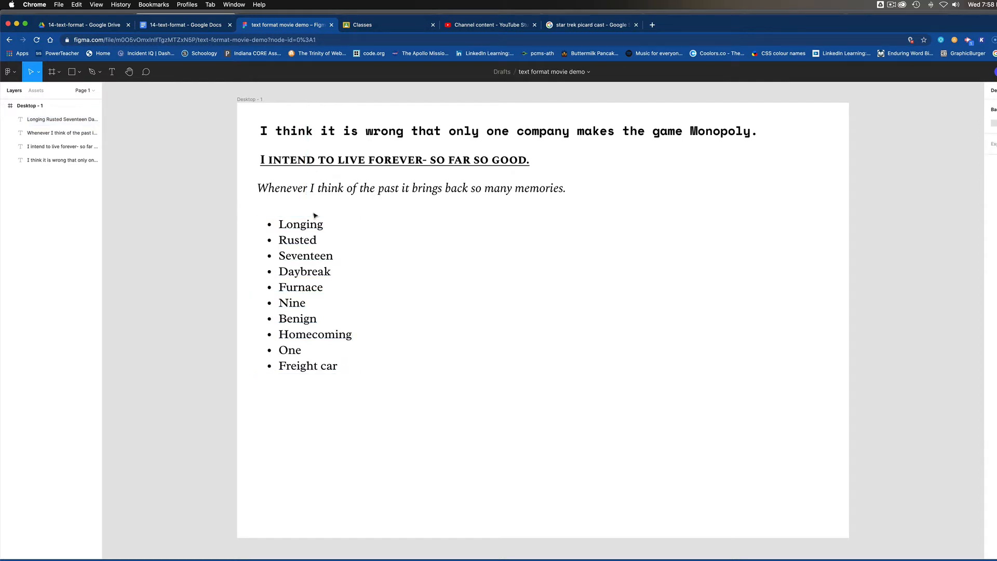
Step: Switch to the Google Docs instructions and copy the Task 5 list items from "Black Widow" through "Black Panther: Wakanda Forever"
{"action": "left_click", "coordinate": [211, 29]}
{"action": "scroll", "coordinate": [447, 328], "scroll_direction": "down", "scroll_amount": 15}
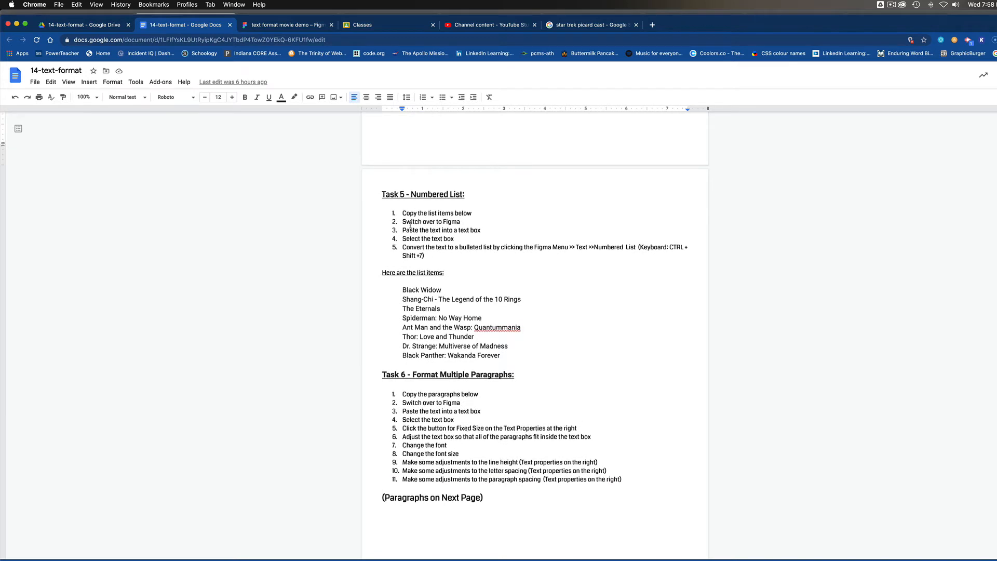
{"action": "left_click_drag", "start_coordinate": [383, 194], "coordinate": [463, 196]}
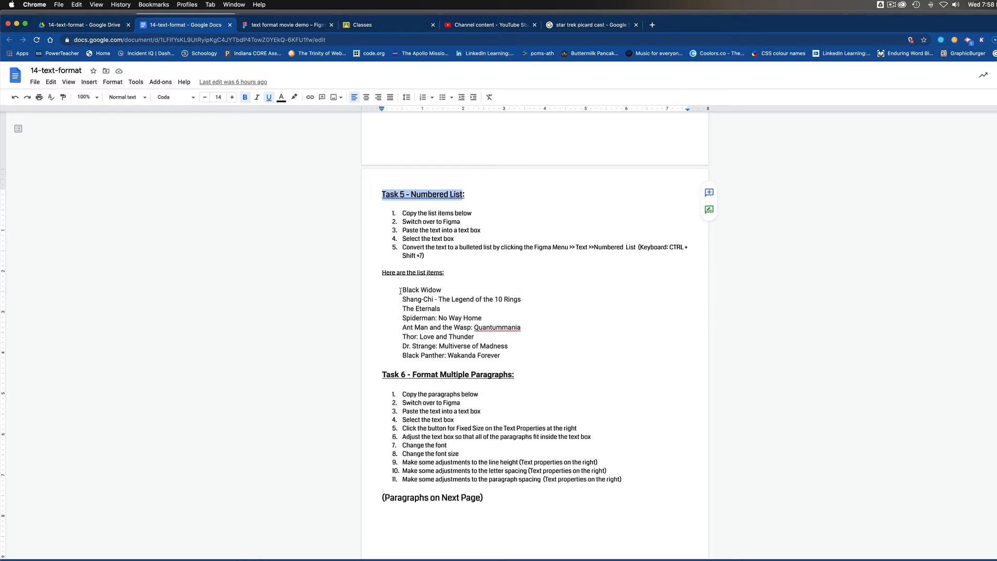
{"action": "left_click_drag", "start_coordinate": [401, 291], "coordinate": [501, 355]}
{"action": "key", "text": "super+c"}
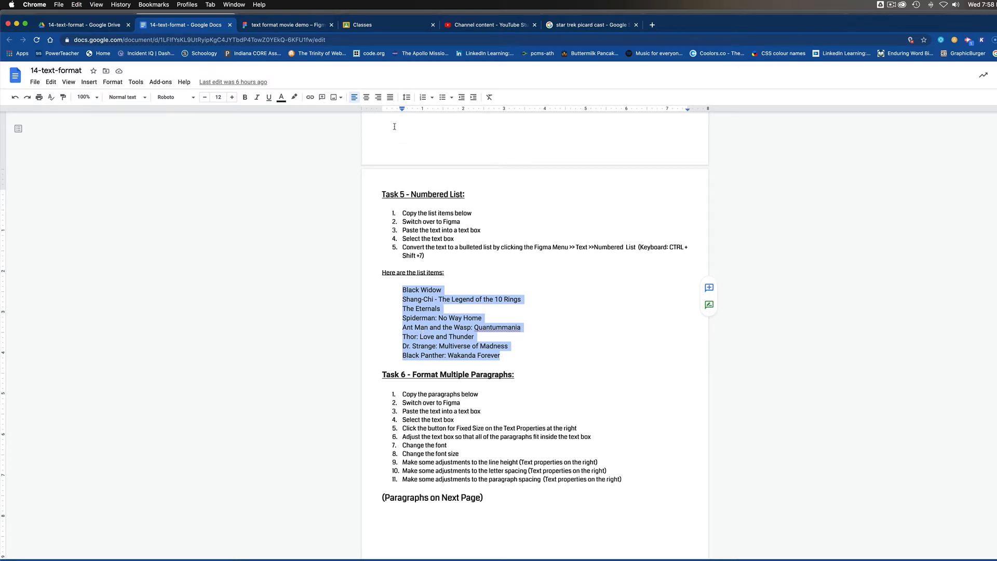
Step: In the Figma file, paste the copied movie titles into a new text box to the right of the bulleted list
{"action": "left_click", "coordinate": [295, 26]}
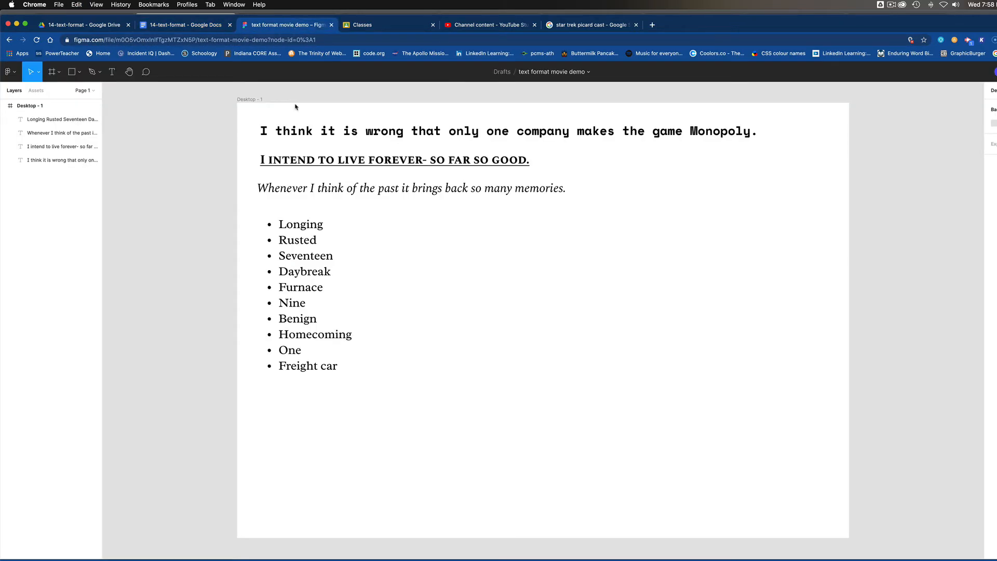
{"action": "left_click", "coordinate": [111, 73]}
{"action": "left_click", "coordinate": [423, 234]}
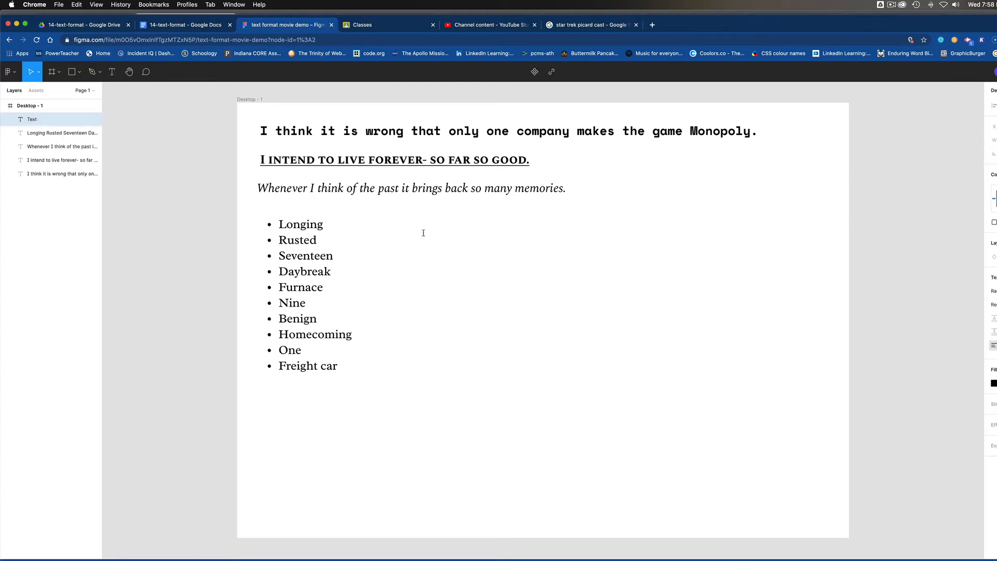
{"action": "key", "text": "super+v"}
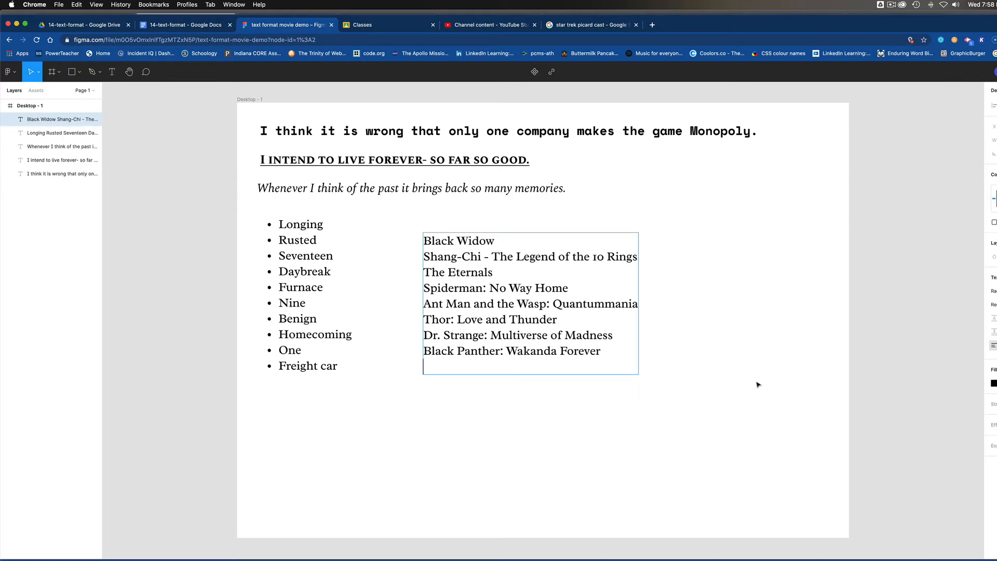
{"action": "key", "text": "Escape"}
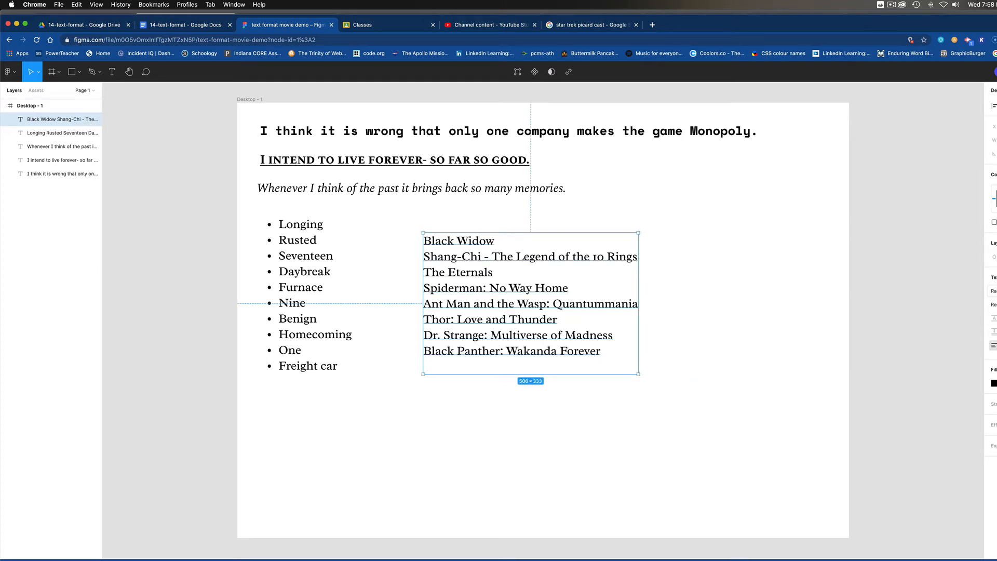
Step: Change the movie titles to a sans-serif font and move the text box up level with the top of the bulleted list
{"action": "left_click", "coordinate": [993, 291]}
{"action": "left_click", "coordinate": [993, 230]}
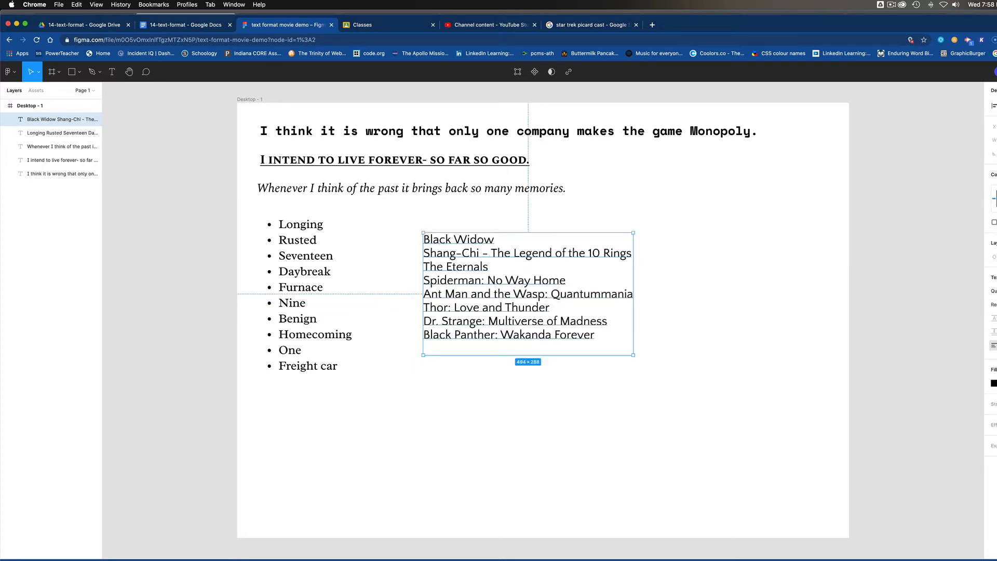
{"action": "left_click_drag", "start_coordinate": [529, 313], "coordinate": [527, 300]}
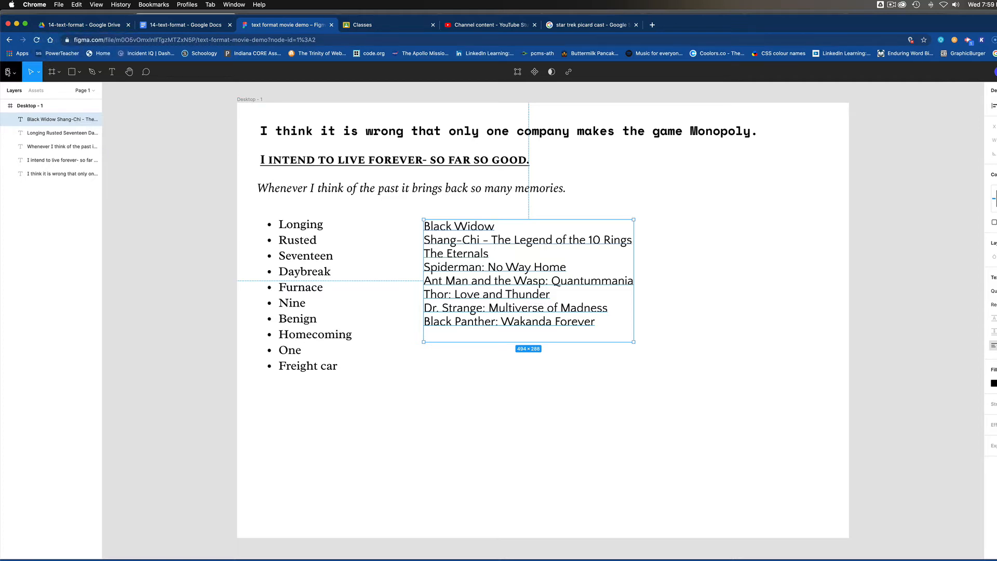
Step: Convert the movie titles text box into a numbered list
{"action": "left_click", "coordinate": [8, 73]}
{"action": "mouse_move", "coordinate": [56, 200]}
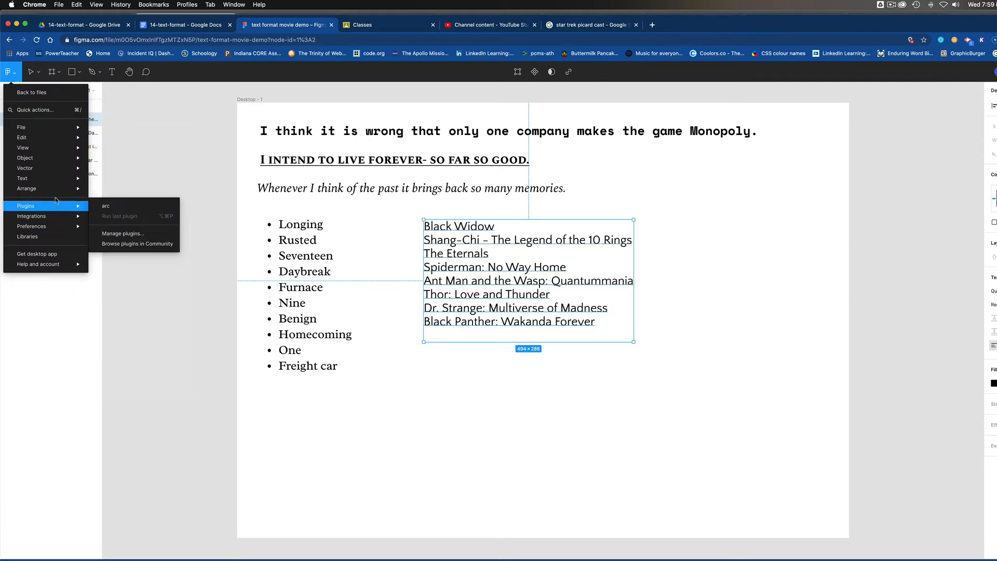
{"action": "mouse_move", "coordinate": [68, 179]}
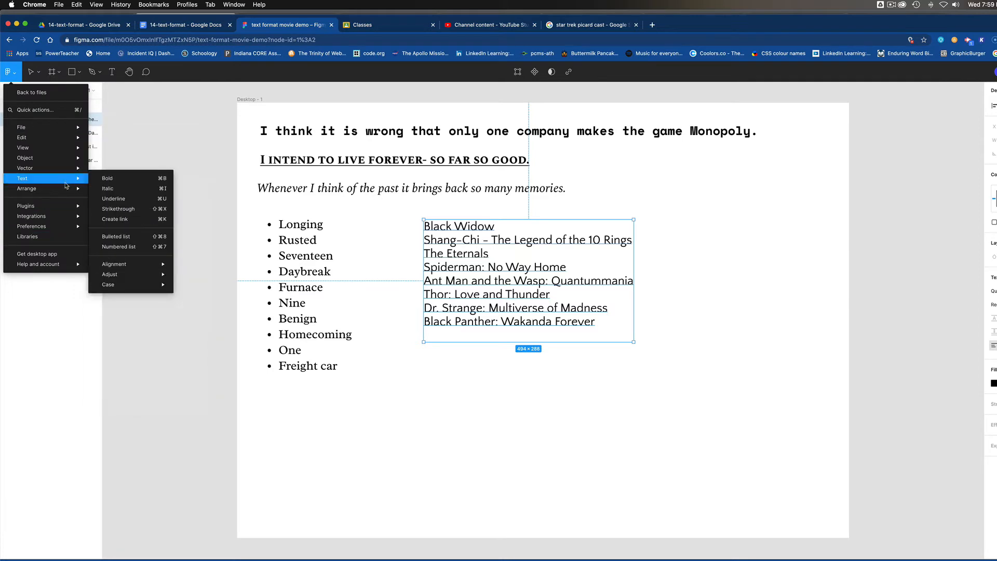
{"action": "left_click", "coordinate": [125, 247]}
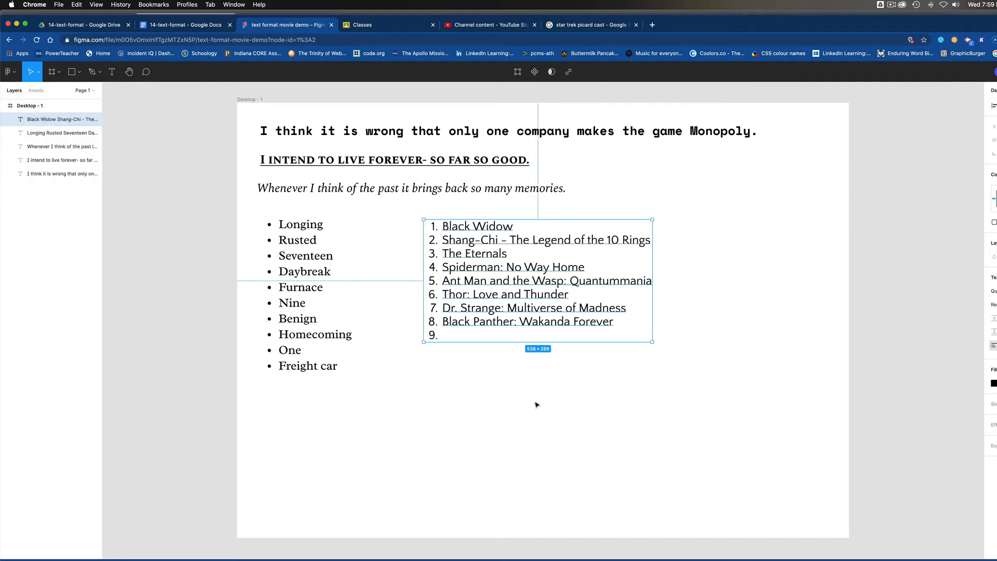
Step: Remove the empty ninth item from the end of the numbered movie list
{"action": "double_click", "coordinate": [611, 327]}
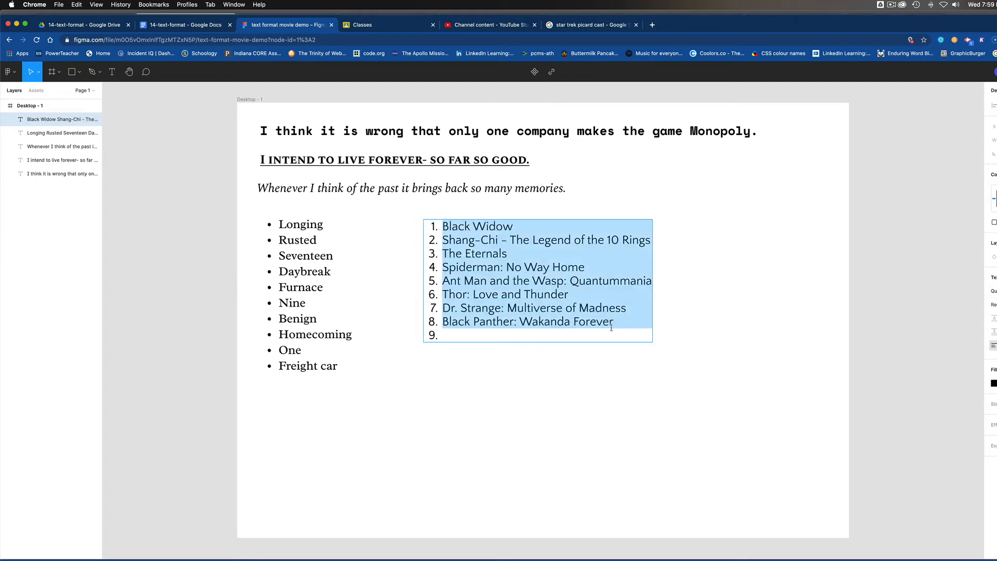
{"action": "left_click", "coordinate": [614, 327]}
{"action": "scroll", "coordinate": [619, 331], "scroll_direction": "left", "scroll_amount": 1}
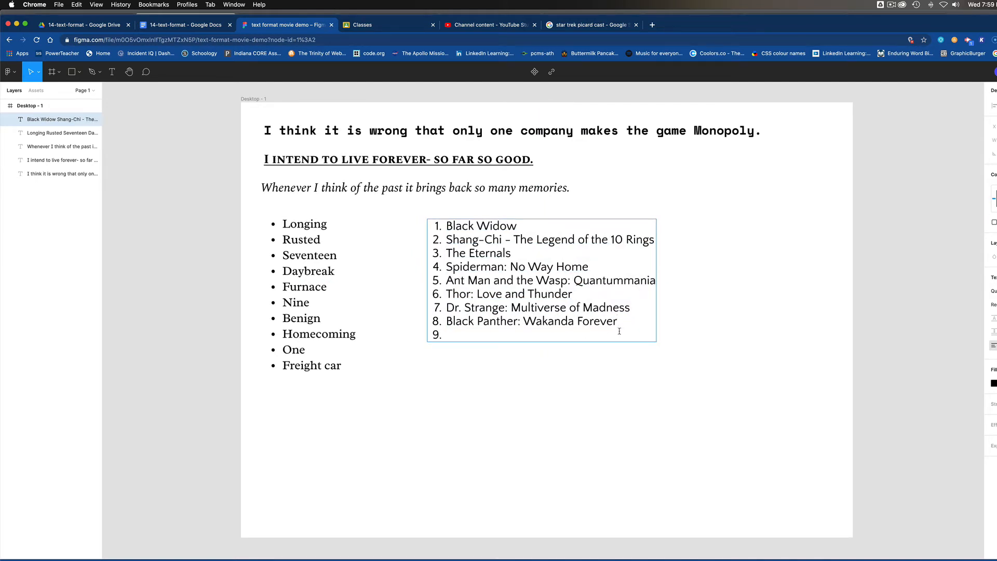
{"action": "key", "text": "BackSpace"}
{"action": "key", "text": "BackSpace"}
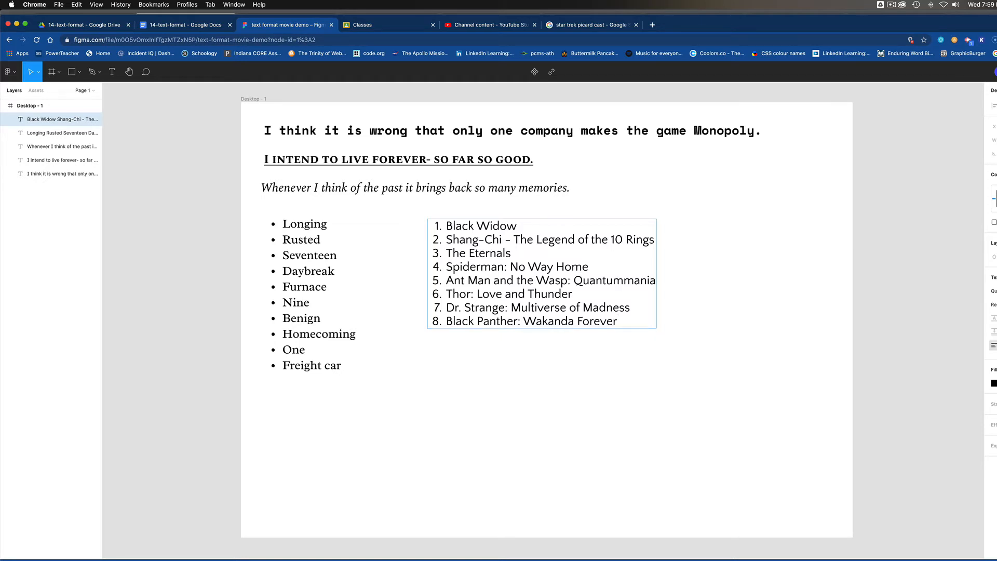
{"action": "key", "text": "Escape"}
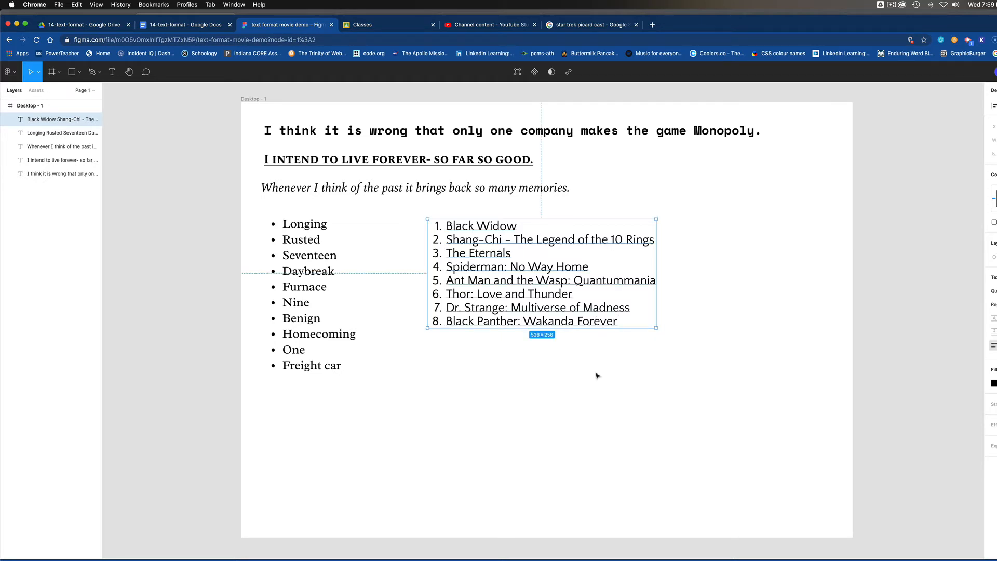
Step: Move the bulleted and numbered lists up beneath the italic sentence, side by side with a narrow gap between them
{"action": "left_click_drag", "start_coordinate": [308, 290], "coordinate": [300, 270]}
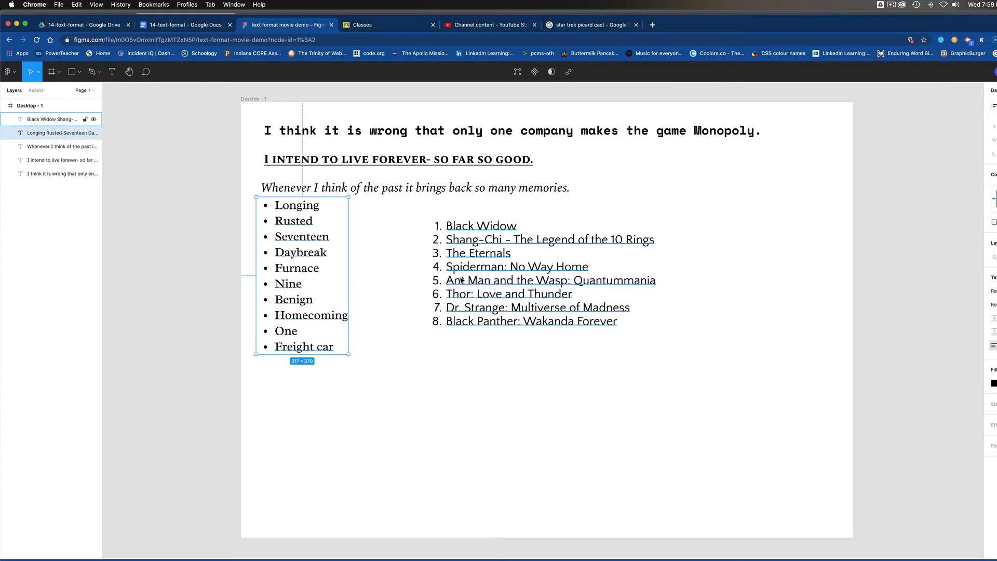
{"action": "left_click_drag", "start_coordinate": [469, 280], "coordinate": [408, 266]}
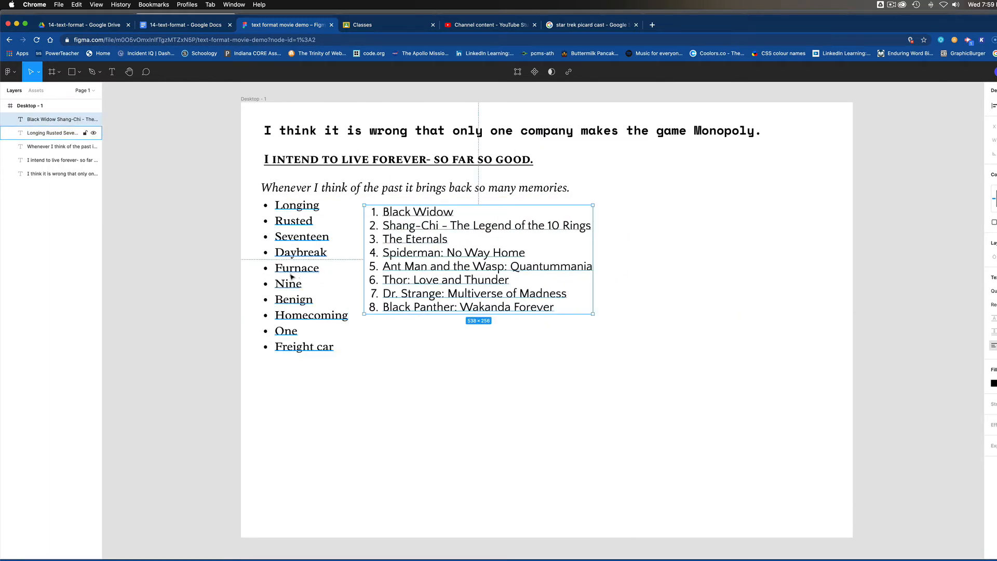
{"action": "left_click_drag", "start_coordinate": [291, 278], "coordinate": [289, 283]}
{"action": "left_click_drag", "start_coordinate": [393, 274], "coordinate": [387, 277]}
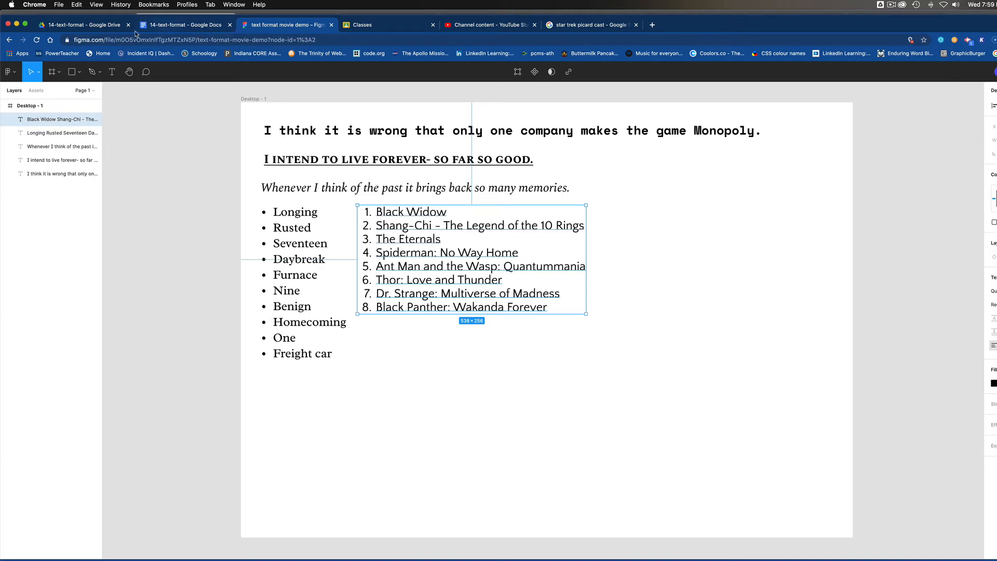
Step: Switch to the Google Docs instructions, review Task 6, and copy the four paragraphs about Loki from the next page
{"action": "left_click", "coordinate": [157, 26]}
{"action": "scroll", "coordinate": [489, 353], "scroll_direction": "down", "scroll_amount": 4}
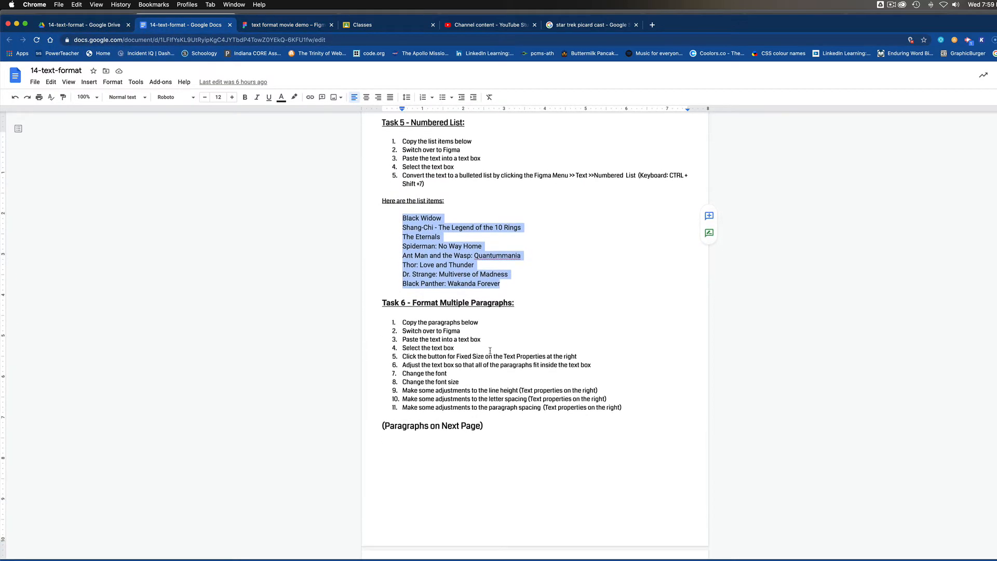
{"action": "left_click_drag", "start_coordinate": [384, 395], "coordinate": [475, 396]}
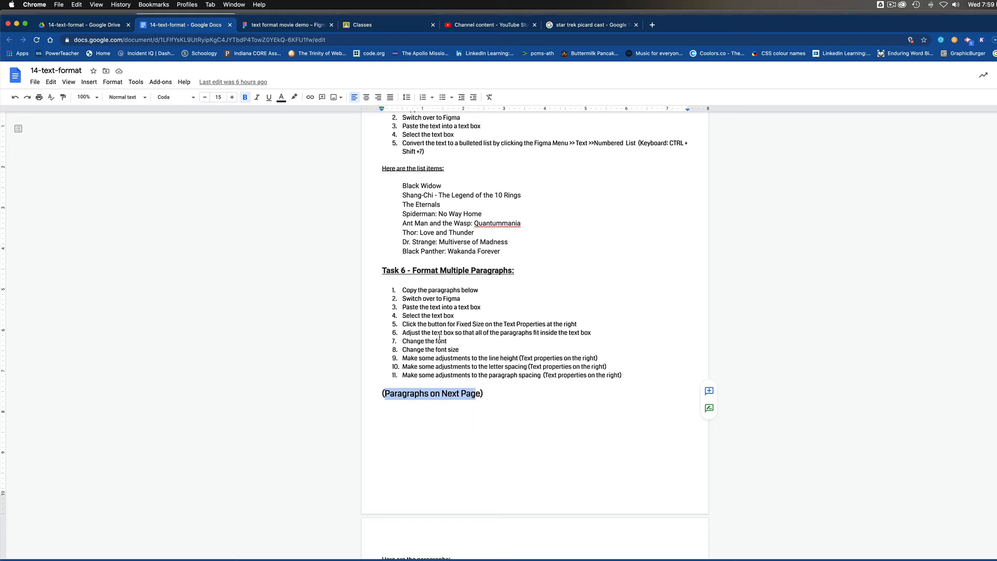
{"action": "left_click_drag", "start_coordinate": [418, 290], "coordinate": [435, 366]}
{"action": "left_click_drag", "start_coordinate": [383, 394], "coordinate": [486, 400]}
{"action": "scroll", "coordinate": [472, 410], "scroll_direction": "down", "scroll_amount": 6}
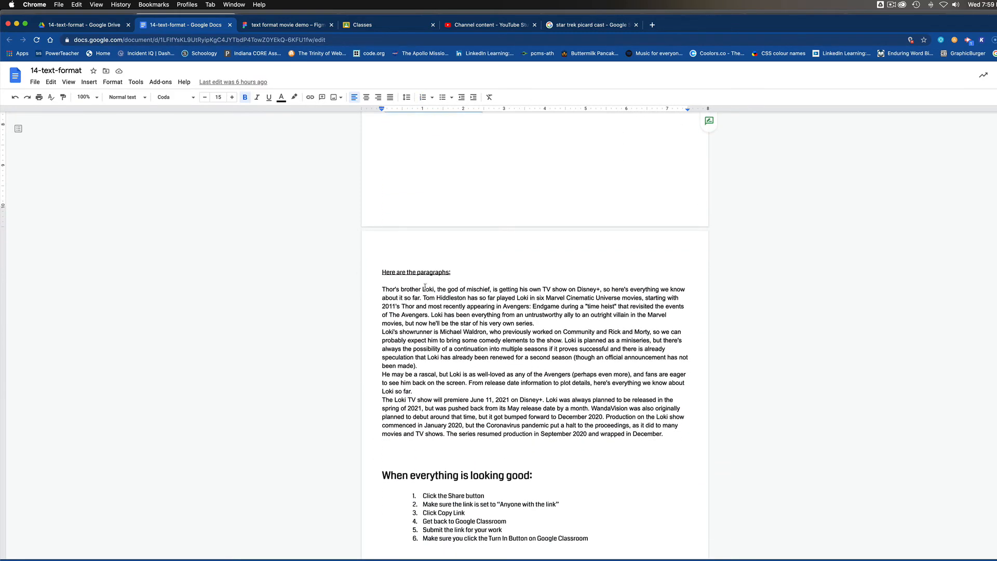
{"action": "left_click_drag", "start_coordinate": [382, 289], "coordinate": [664, 433]}
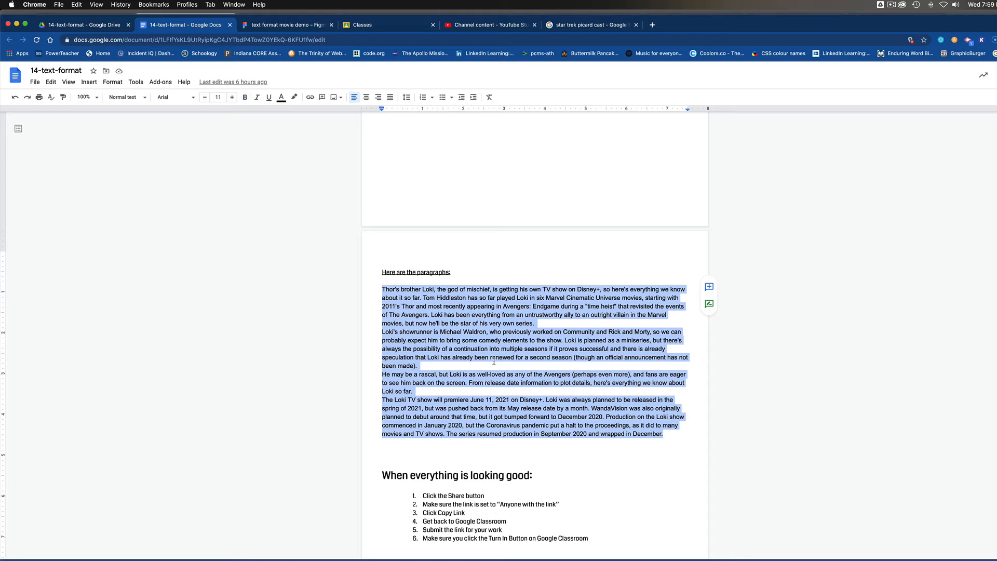
Step: Switch to the Figma file and paste the copied paragraphs into a new text box below the bulleted list
{"action": "left_click", "coordinate": [281, 25]}
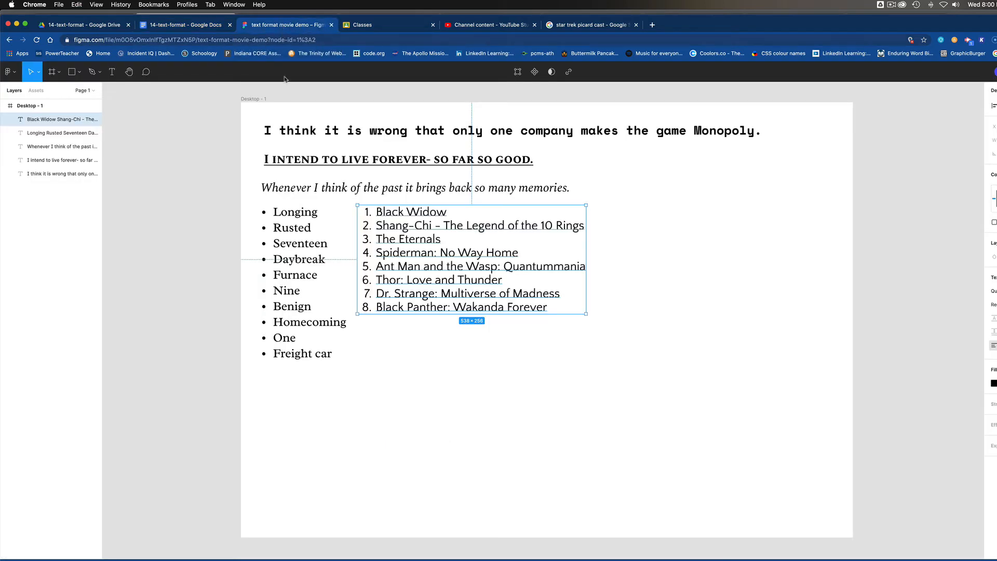
{"action": "key", "text": "Return"}
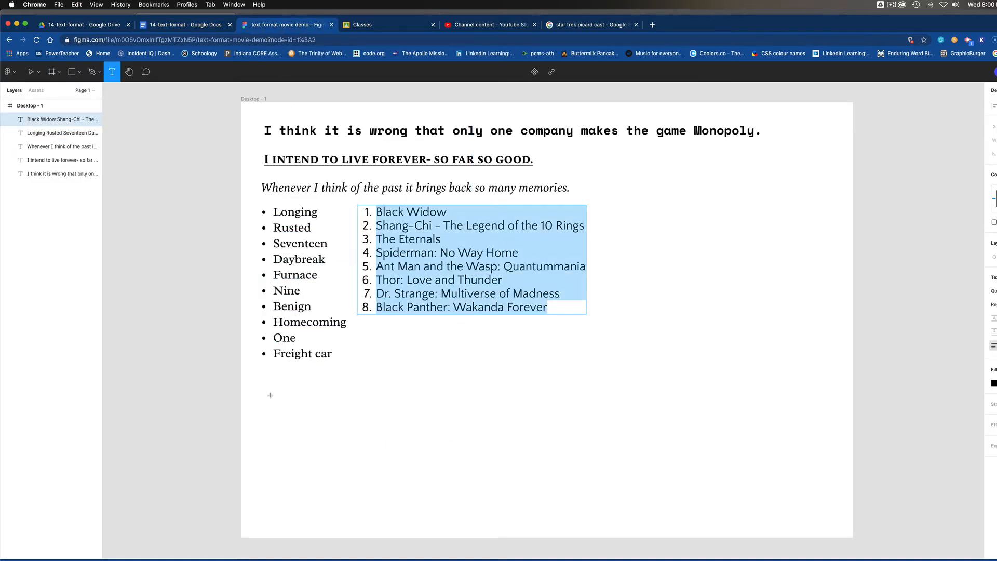
{"action": "left_click", "coordinate": [268, 390]}
{"action": "key", "text": "super+v"}
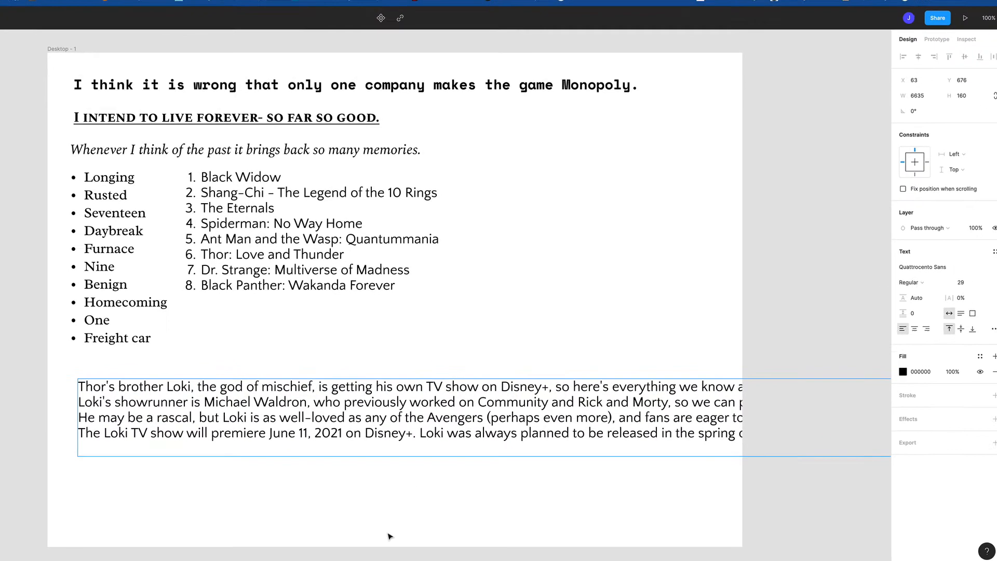
Step: Move the paragraphs text box up to about X 54, Y 648 and set its font size to 20
{"action": "left_click", "coordinate": [598, 507]}
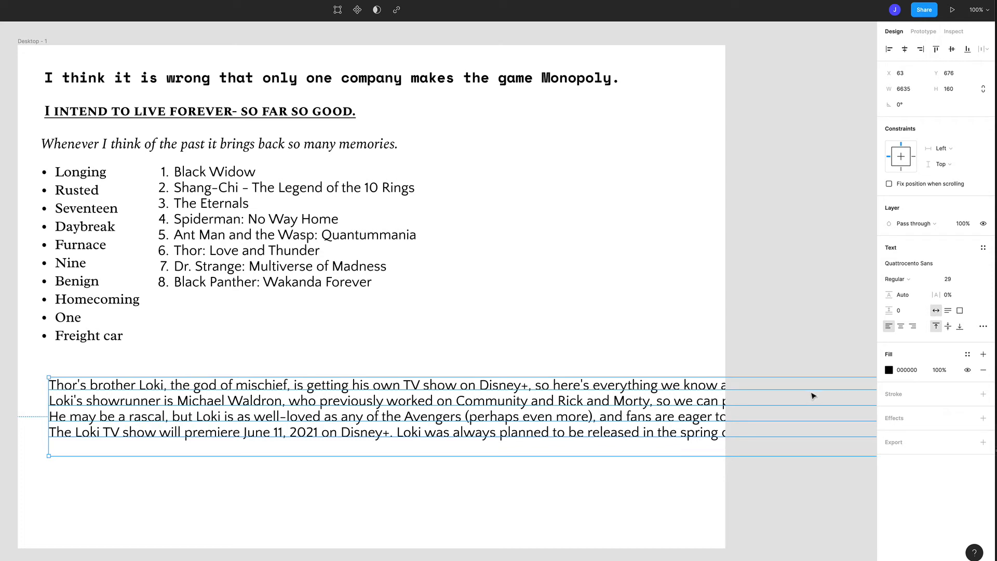
{"action": "left_click_drag", "start_coordinate": [646, 424], "coordinate": [640, 410]}
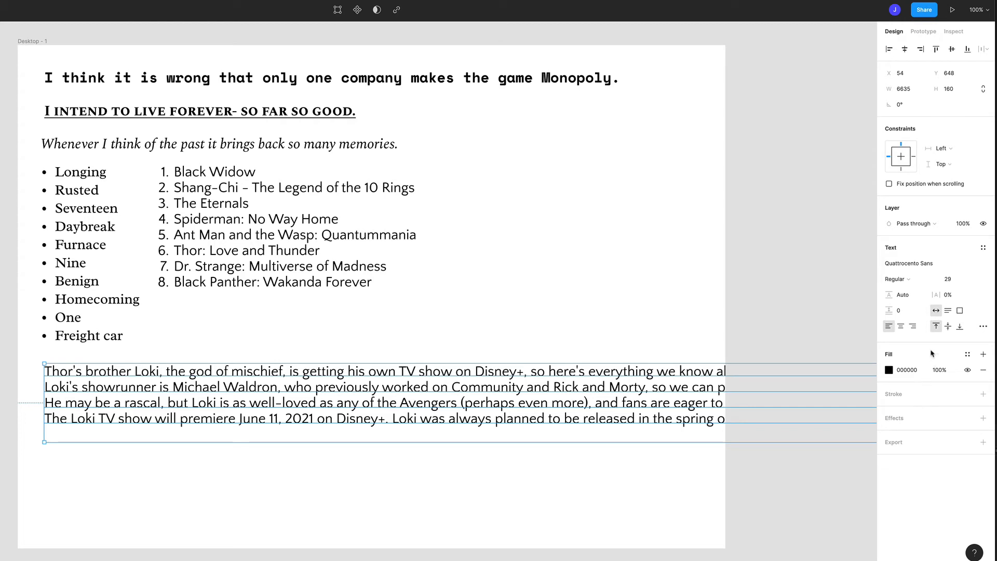
{"action": "left_click_drag", "start_coordinate": [950, 280], "coordinate": [942, 282]}
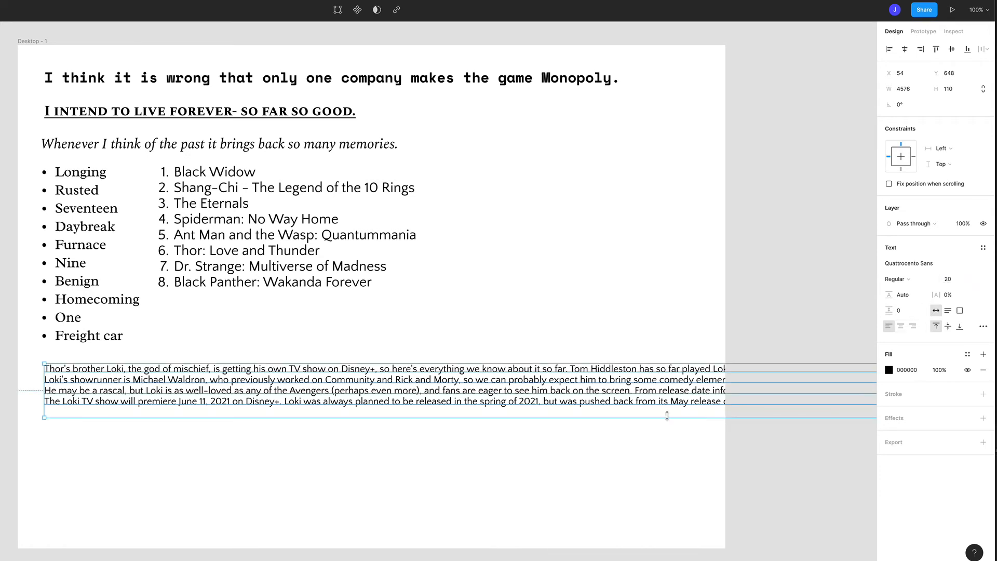
Step: Resize the paragraphs text box to about 1779 × 257 so its text wraps, and shift it back over the frame
{"action": "left_click_drag", "start_coordinate": [43, 418], "coordinate": [355, 497]}
{"action": "left_click_drag", "start_coordinate": [453, 410], "coordinate": [71, 375]}
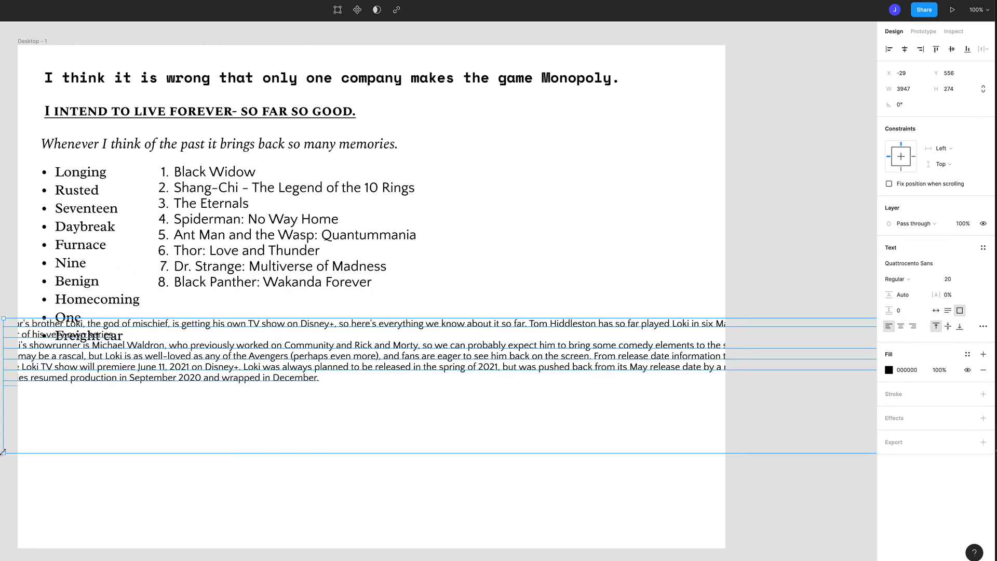
{"action": "left_click_drag", "start_coordinate": [4, 452], "coordinate": [517, 454]}
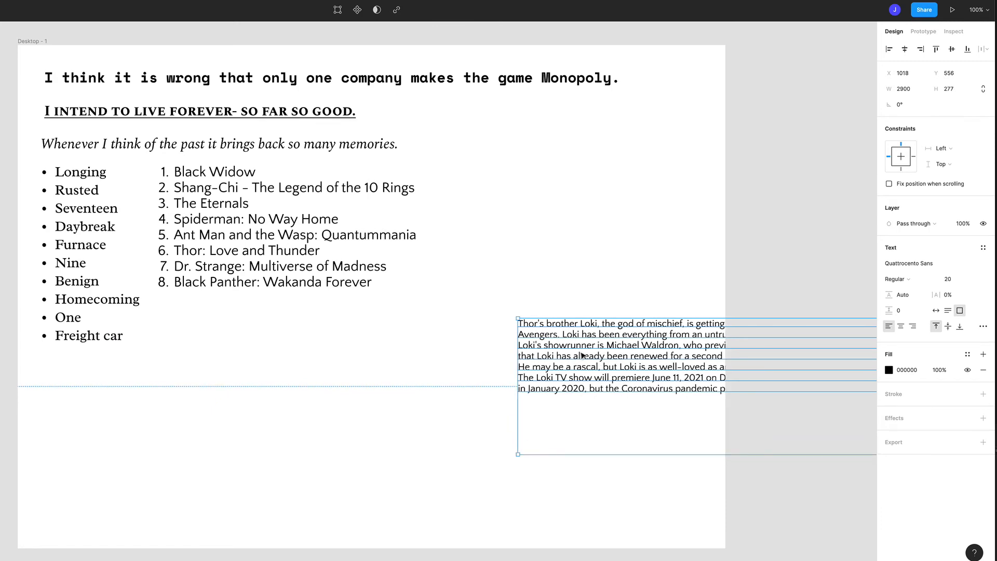
{"action": "left_click_drag", "start_coordinate": [583, 355], "coordinate": [94, 358]}
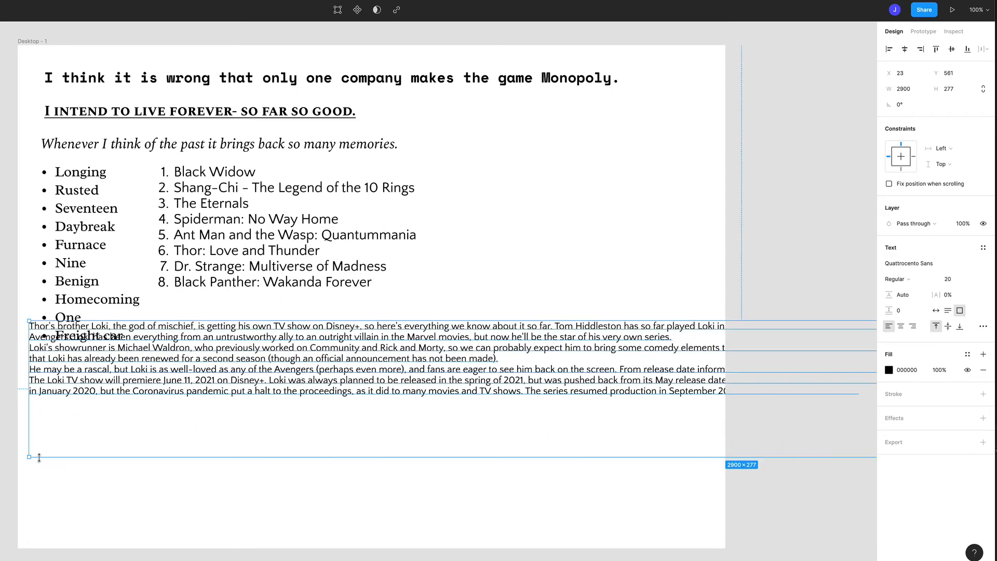
{"action": "left_click_drag", "start_coordinate": [30, 457], "coordinate": [579, 447]}
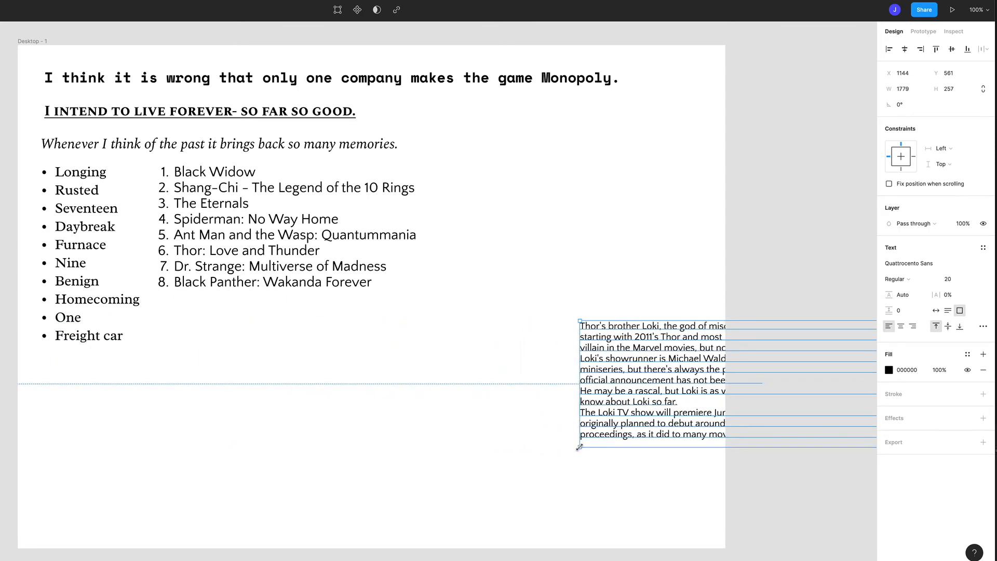
{"action": "left_click_drag", "start_coordinate": [650, 402], "coordinate": [141, 412]}
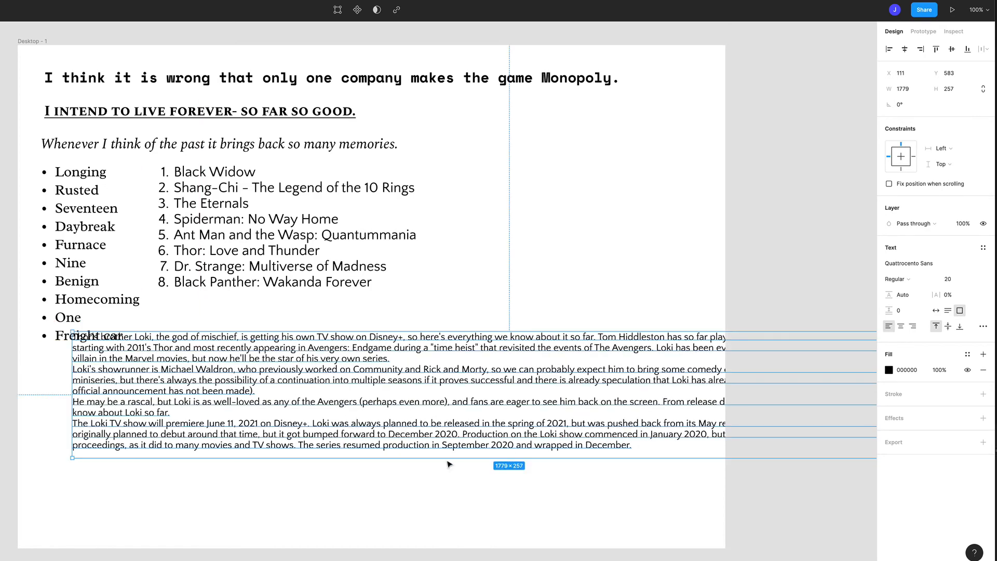
Step: Narrow the paragraphs text box to about 1035 × 455 and place it inside the frame just below the numbered list
{"action": "left_click_drag", "start_coordinate": [72, 459], "coordinate": [257, 554]}
{"action": "left_click_drag", "start_coordinate": [293, 440], "coordinate": [82, 391]}
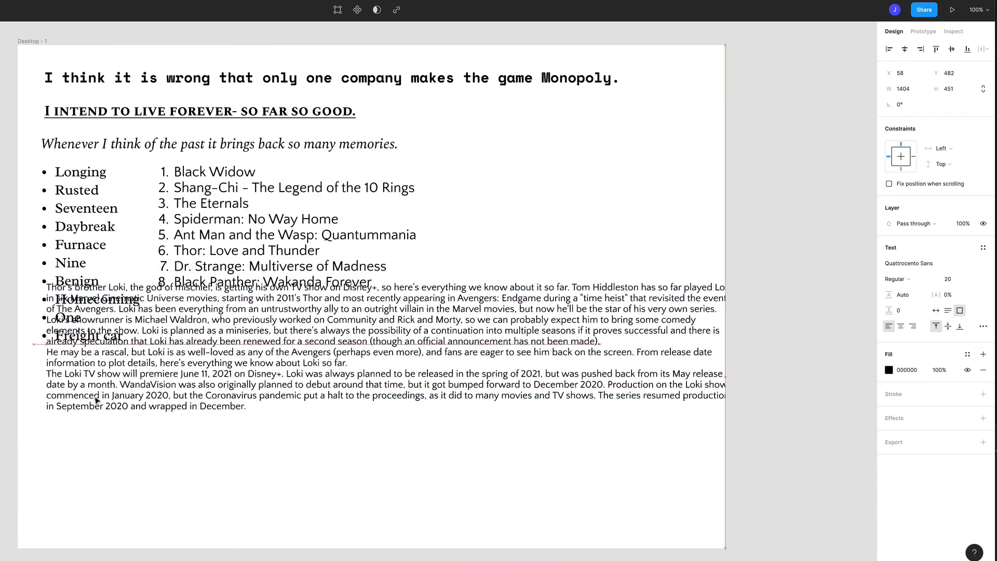
{"action": "left_click_drag", "start_coordinate": [46, 503], "coordinate": [341, 508]}
{"action": "left_click_drag", "start_coordinate": [373, 453], "coordinate": [279, 427]}
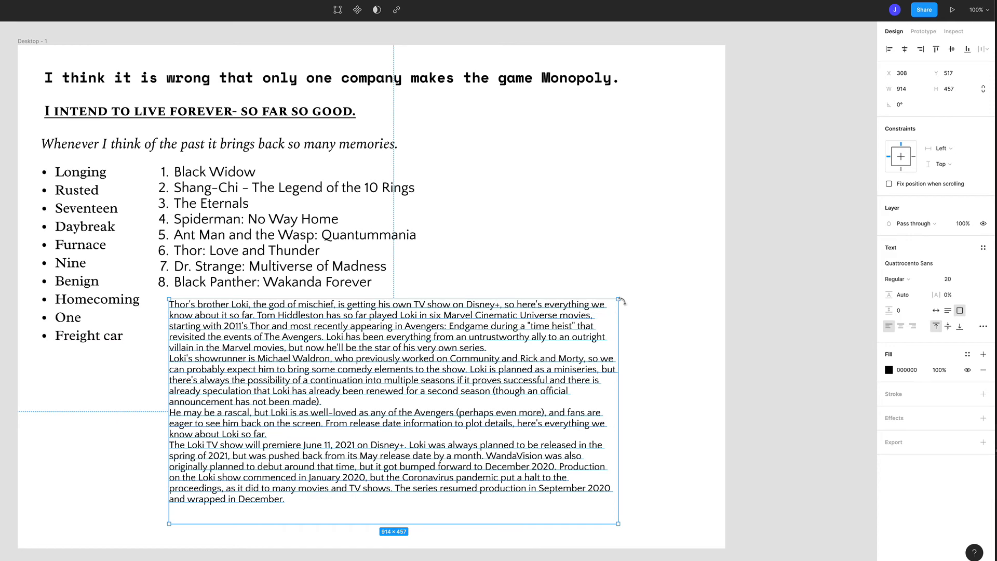
{"action": "left_click_drag", "start_coordinate": [619, 300], "coordinate": [672, 301]}
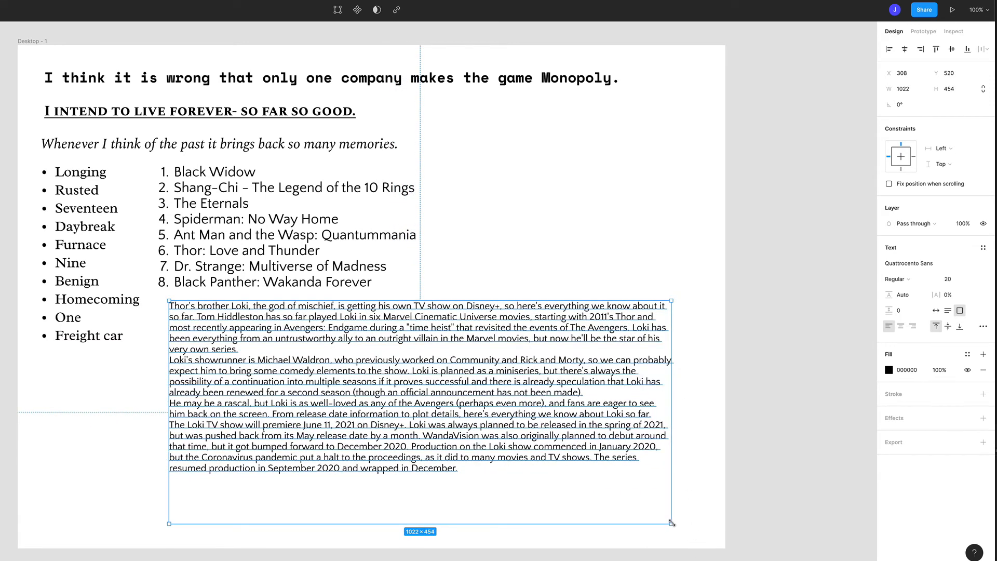
{"action": "left_click_drag", "start_coordinate": [672, 522], "coordinate": [677, 525]}
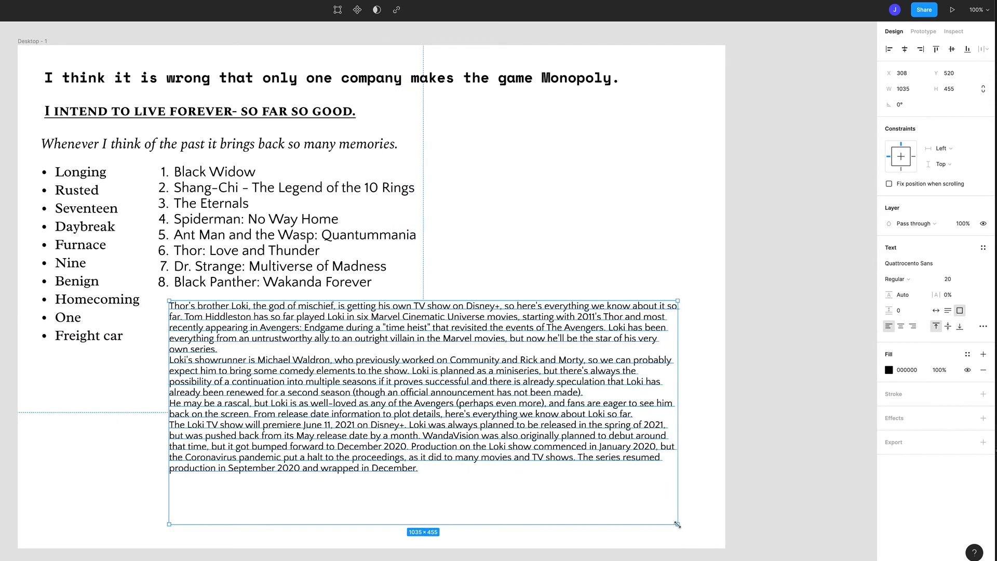
Step: Set the paragraphs' font size to 19, then shift the text box slightly down and resize it to about 1061 × 409
{"action": "left_click", "coordinate": [948, 280]}
{"action": "key", "text": "Down"}
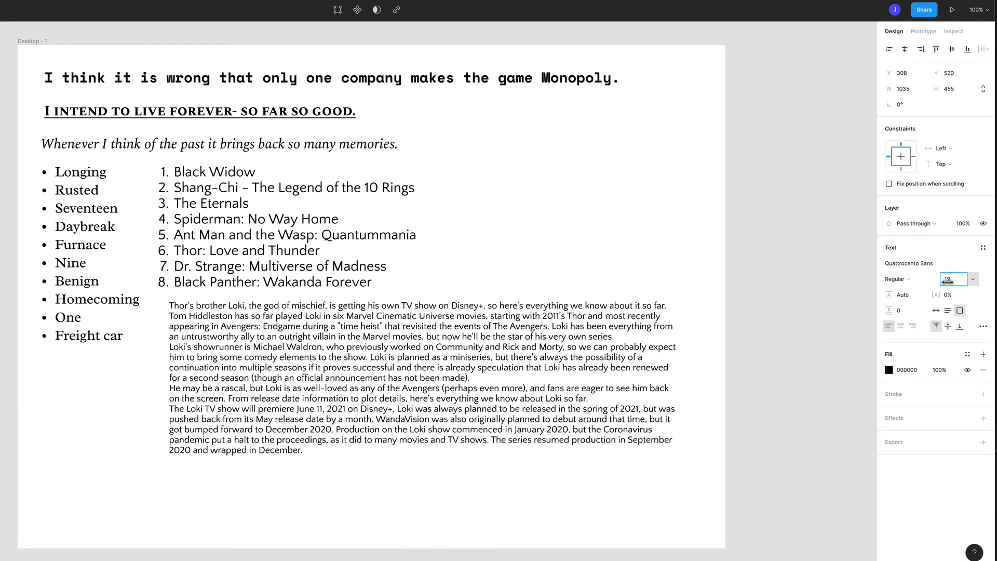
{"action": "key", "text": "Return"}
{"action": "left_click_drag", "start_coordinate": [623, 380], "coordinate": [616, 387]}
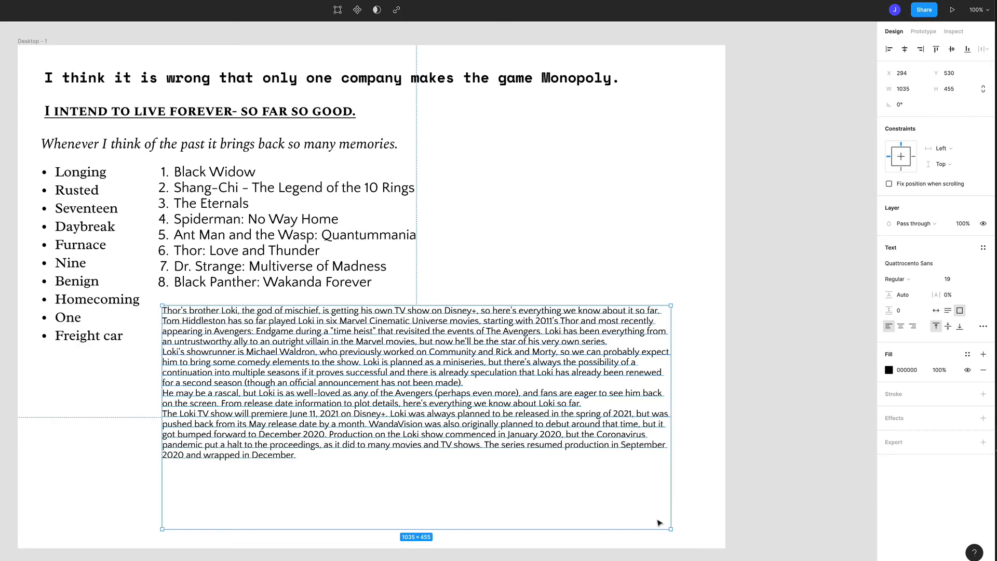
{"action": "left_click_drag", "start_coordinate": [671, 528], "coordinate": [684, 507]}
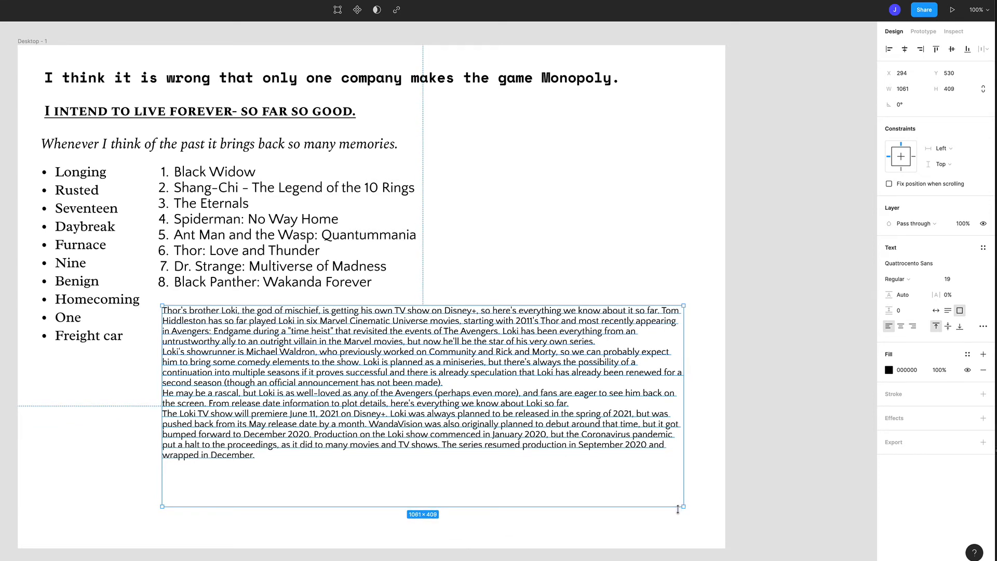